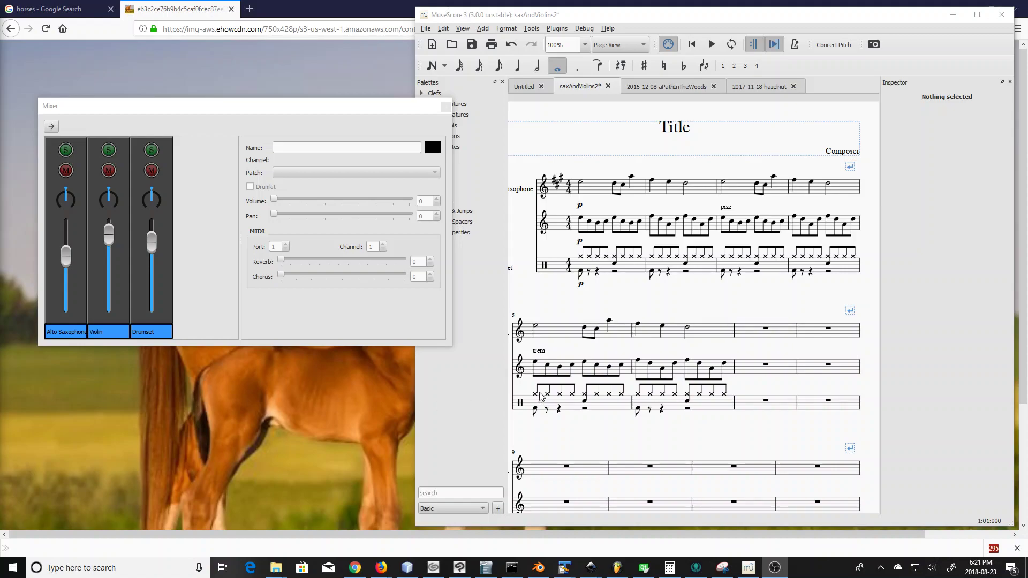
# Move the Mixer window up beside the score, then nudge it slightly left and down
pyautogui.moveTo(367, 110); pyautogui.dragTo(378, 57)
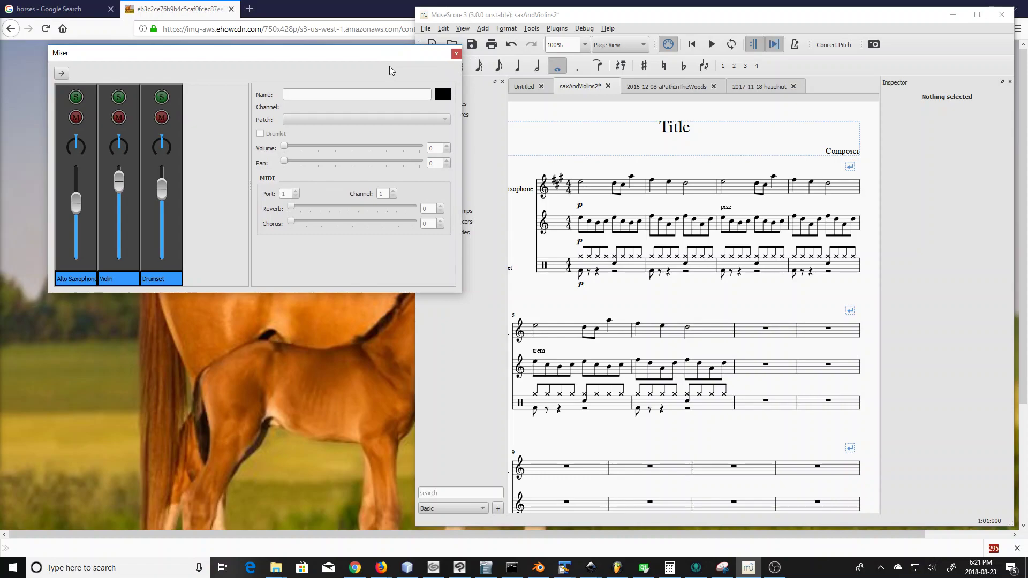
pyautogui.moveTo(386, 57); pyautogui.dragTo(374, 72)
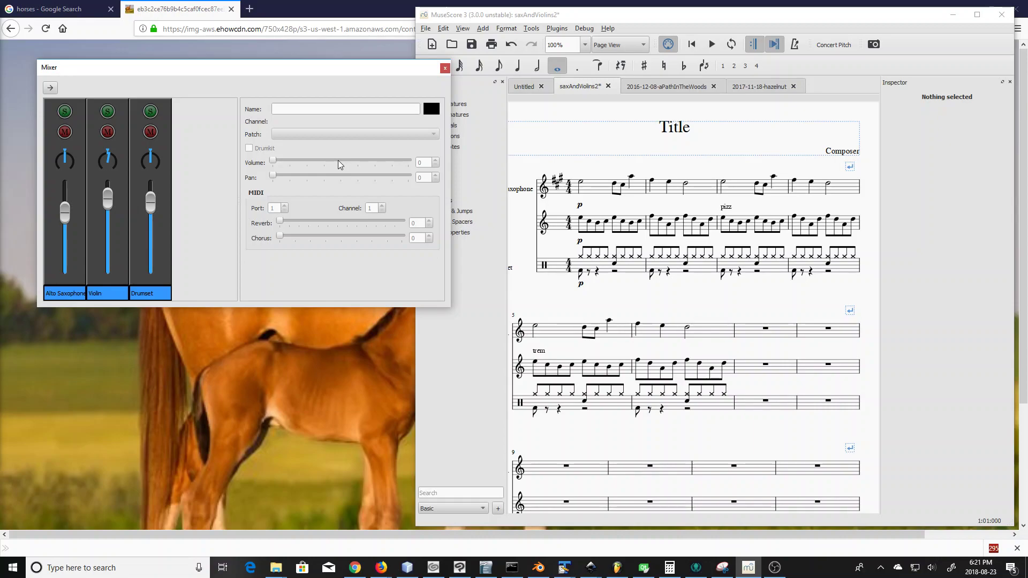
# Select measures 1–6 starting from the Alto Saxophone and start playback
pyautogui.click(593, 187)
pyautogui.keyDown('shift'); pyautogui.click(716, 338); pyautogui.keyUp('shift')
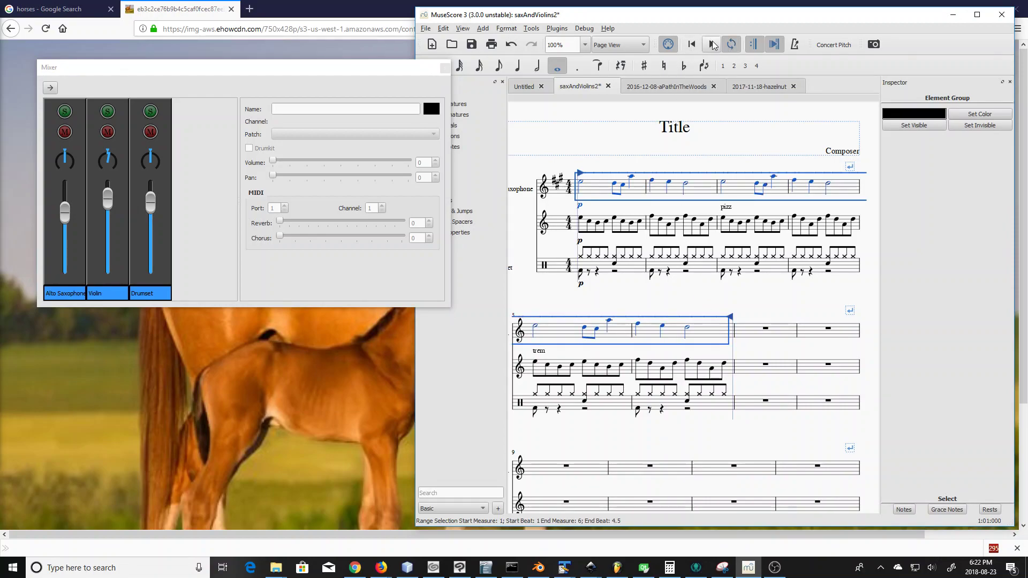
pyautogui.click(711, 45)
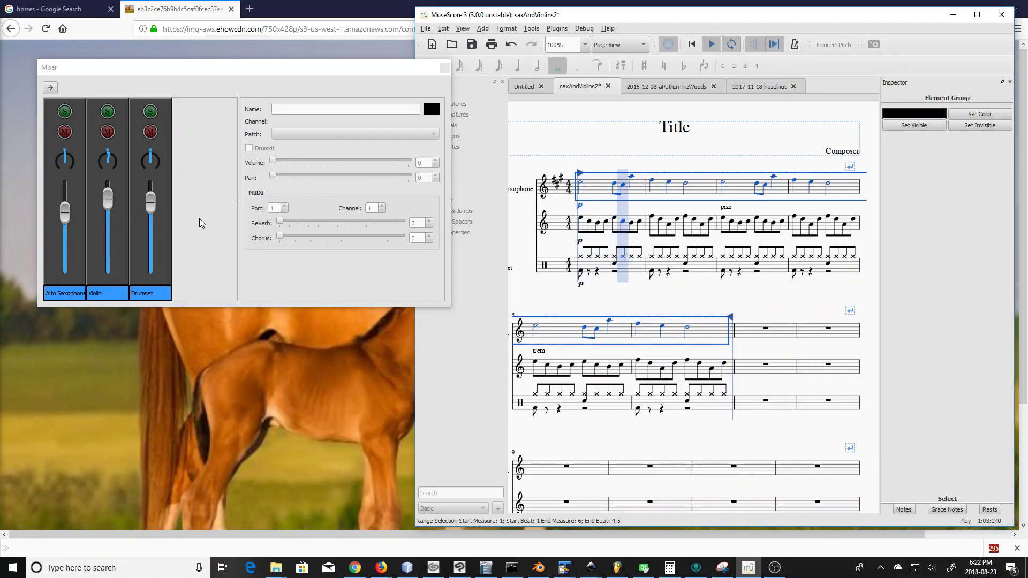
# Lower the Alto Saxophone and Drumset faders and raise the Violin fader back up
pyautogui.moveTo(66, 210); pyautogui.dragTo(66, 224)
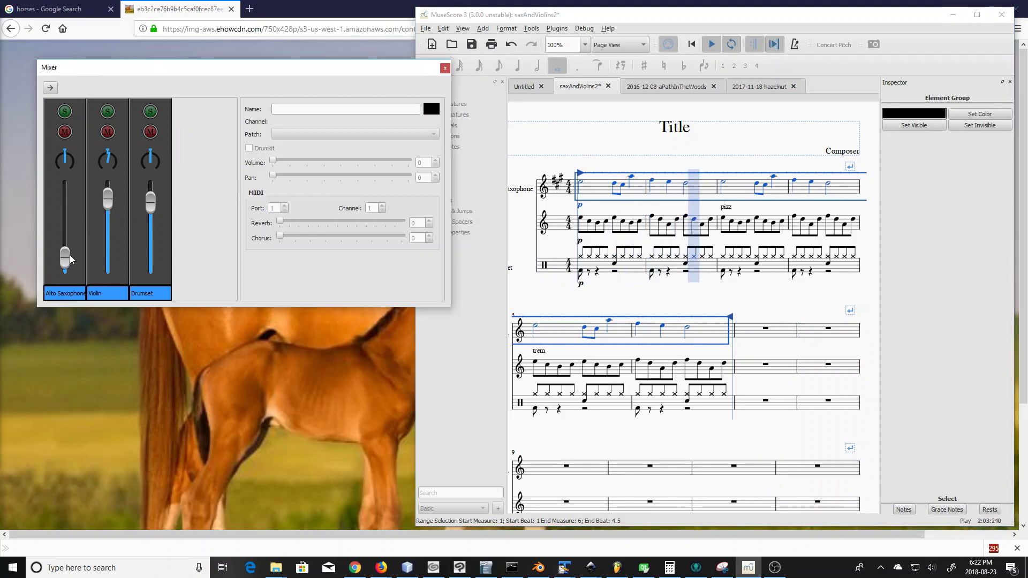
pyautogui.moveTo(147, 200); pyautogui.dragTo(66, 202)
pyautogui.moveTo(109, 259); pyautogui.dragTo(150, 210)
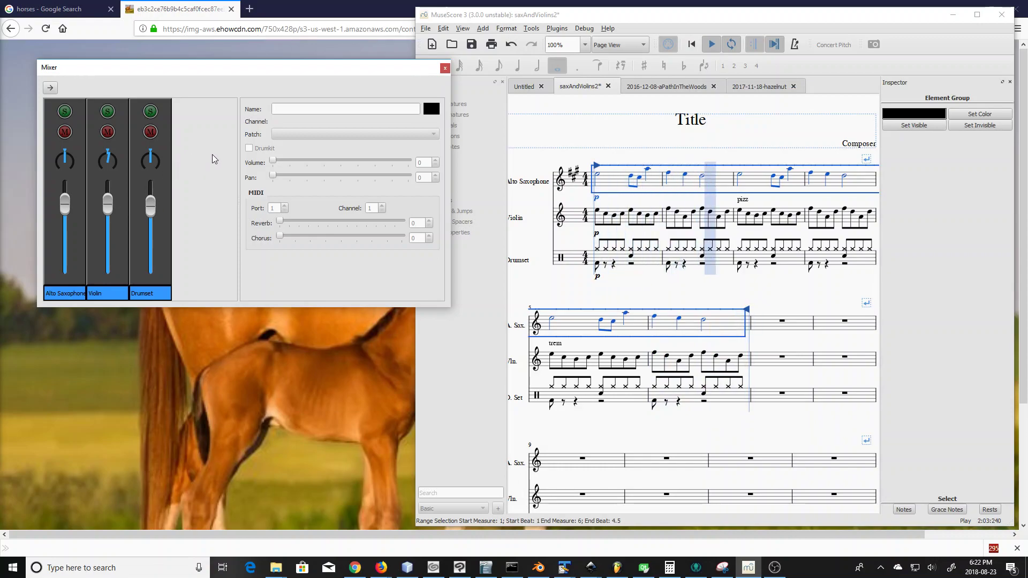
# Open the Drumset channel's settings and drag its volume to 12, then to 89
pyautogui.click(167, 154)
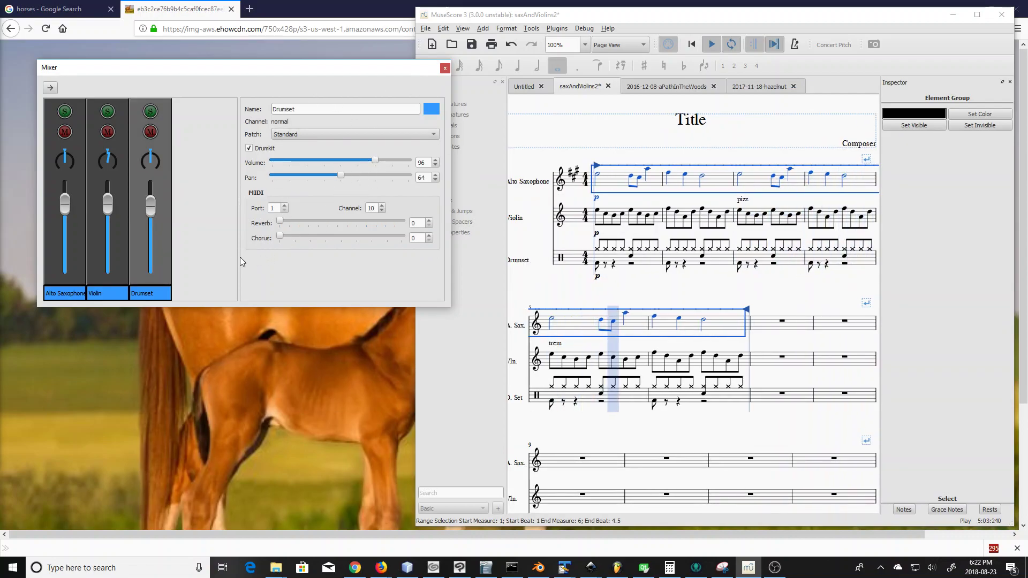
pyautogui.moveTo(238, 255)
pyautogui.mouseDown()
pyautogui.moveTo(273, 255)
pyautogui.moveTo(241, 259)
pyautogui.mouseUp()
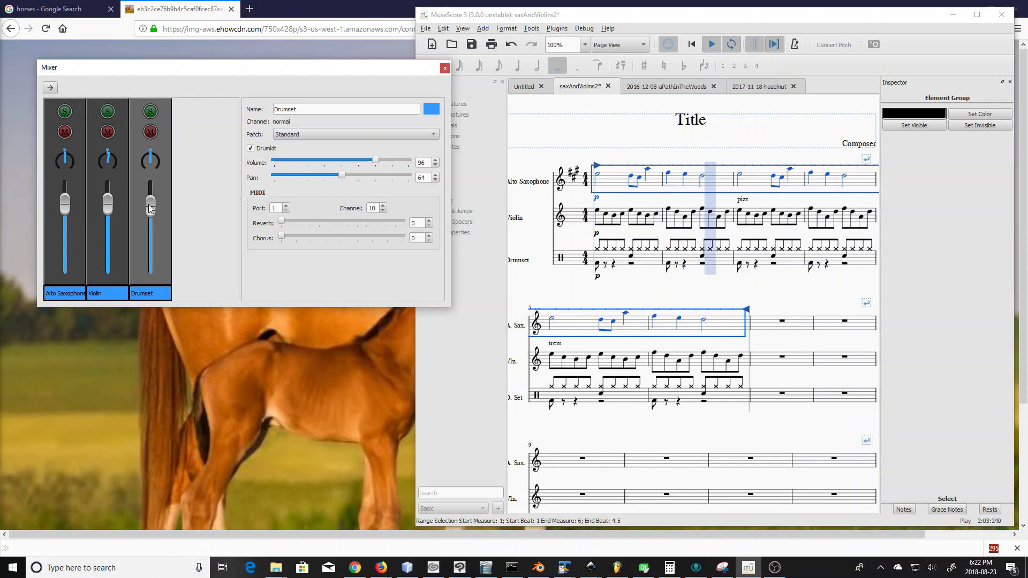
pyautogui.moveTo(150, 209)
pyautogui.mouseDown()
pyautogui.moveTo(158, 260)
pyautogui.moveTo(182, 239)
pyautogui.moveTo(143, 214)
pyautogui.moveTo(144, 192)
pyautogui.mouseUp()
pyautogui.moveTo(390, 165)
pyautogui.mouseDown()
pyautogui.moveTo(304, 165)
pyautogui.moveTo(374, 164)
pyautogui.mouseUp()
# Step the Drumset volume through 87, 94 and 92 to about 65, then stop playback
pyautogui.click(435, 166)
pyautogui.click(435, 166)
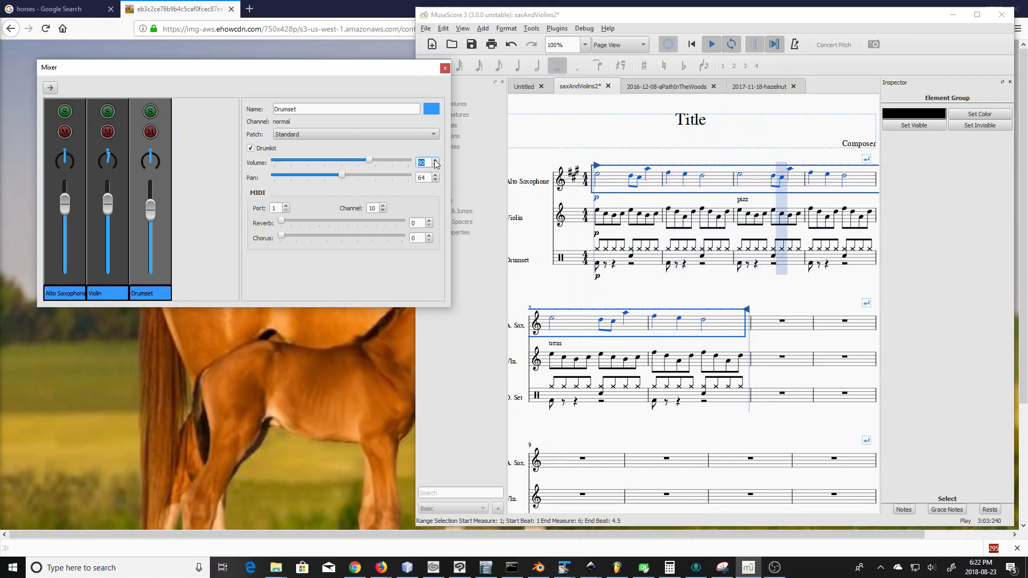
pyautogui.click(434, 161)
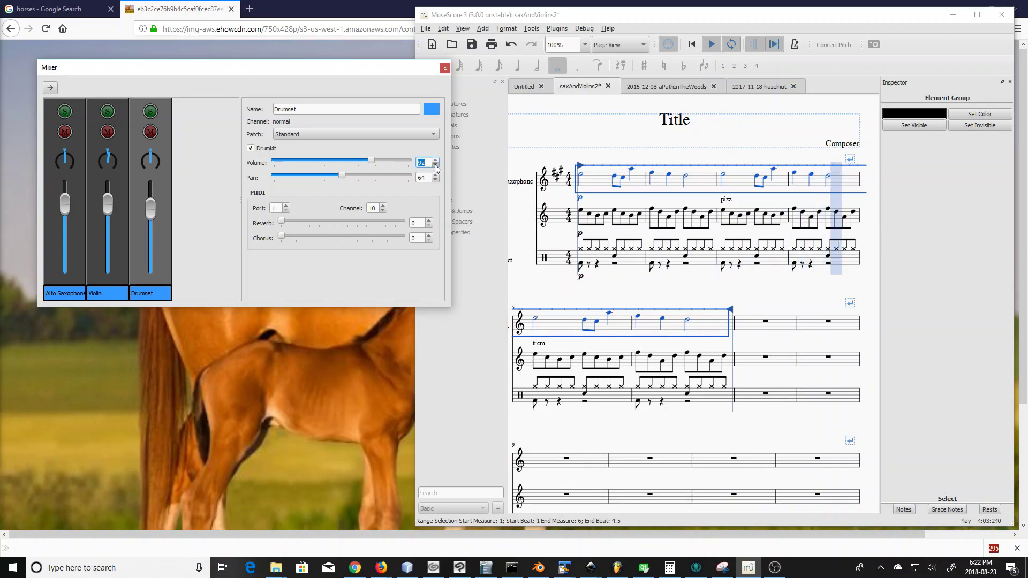
pyautogui.click(435, 164)
pyautogui.click(435, 165)
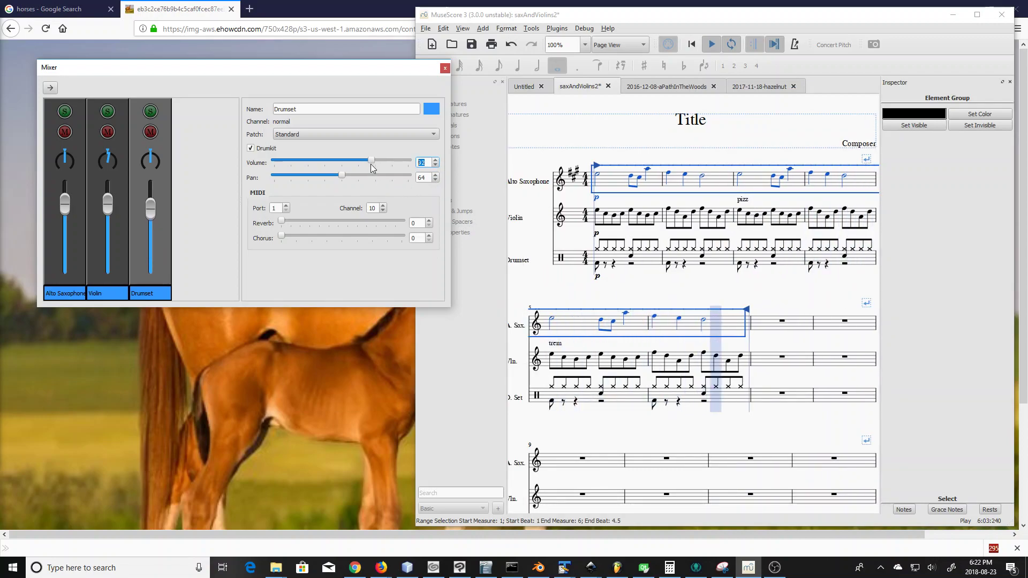
pyautogui.moveTo(371, 160)
pyautogui.mouseDown()
pyautogui.moveTo(343, 163)
pyautogui.moveTo(356, 162)
pyautogui.mouseUp()
pyautogui.click(711, 49)
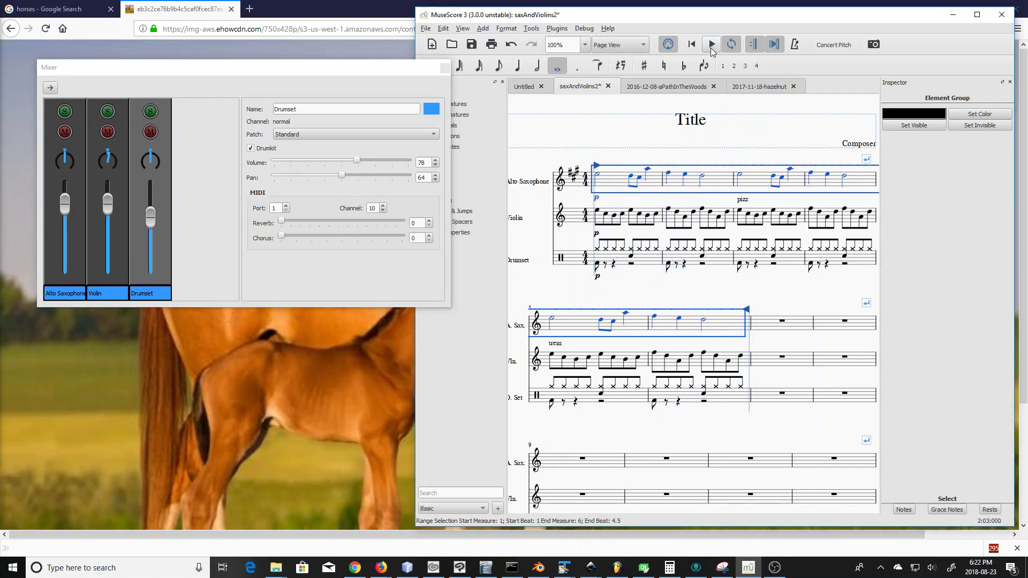
pyautogui.click(376, 76)
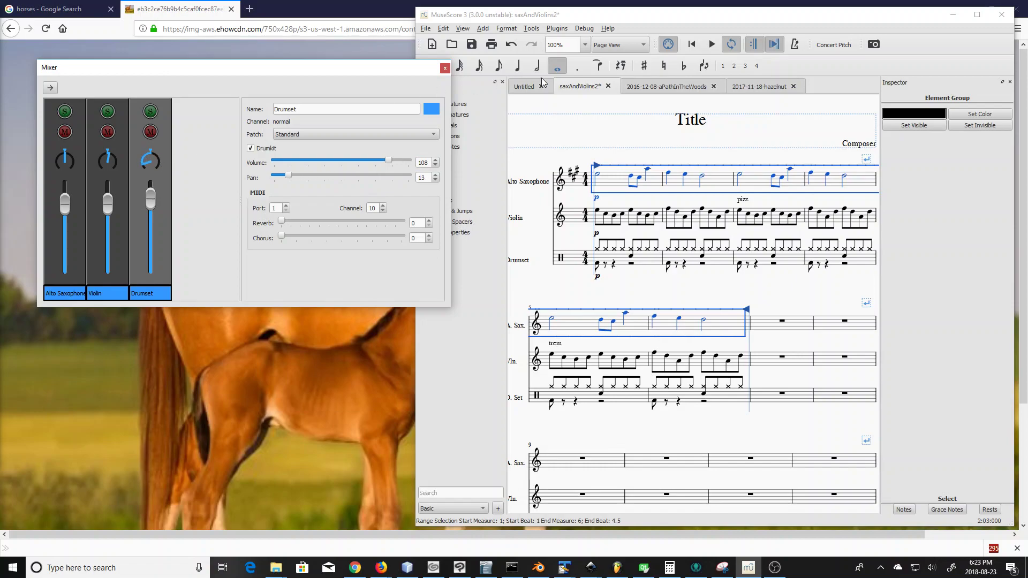
# Restart playback and pull the Violin and Alto Saxophone volumes all the way down
pyautogui.click(711, 45)
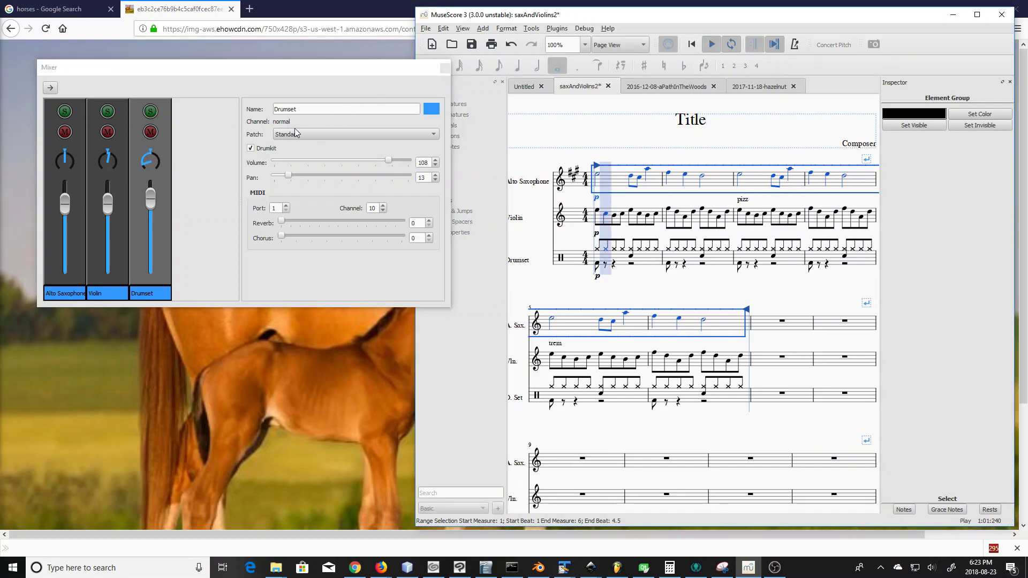
pyautogui.moveTo(107, 203); pyautogui.dragTo(108, 266)
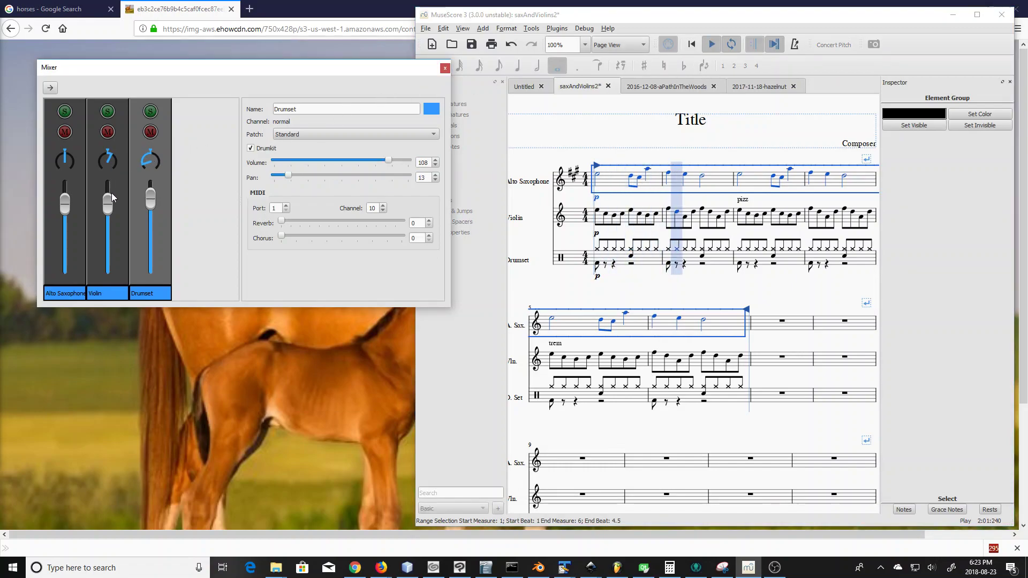
pyautogui.moveTo(68, 210); pyautogui.dragTo(67, 273)
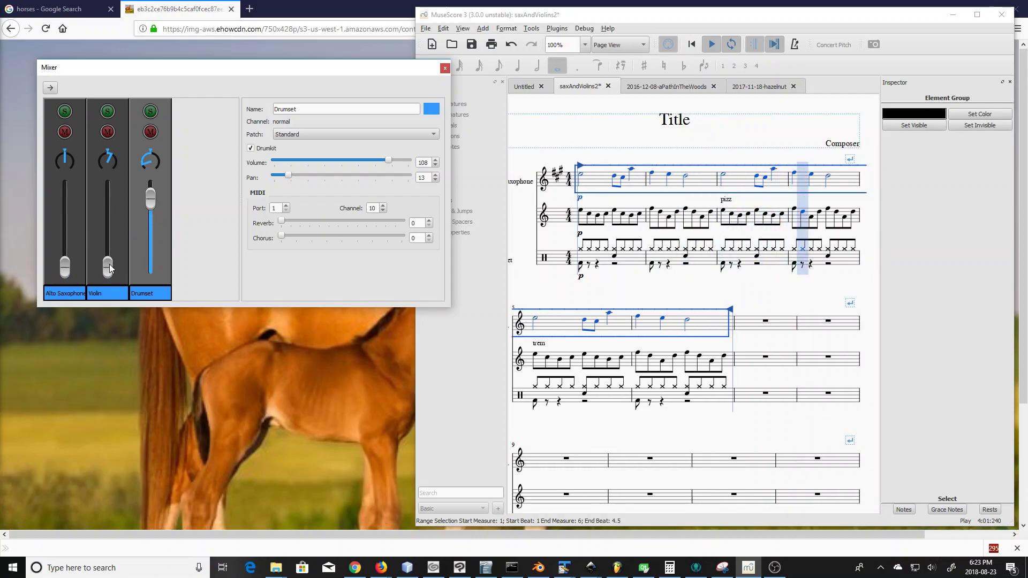
# Re-centre the Drumset pan at 64 and bring the Violin and saxophone volumes back up
pyautogui.moveTo(151, 168); pyautogui.dragTo(194, 72)
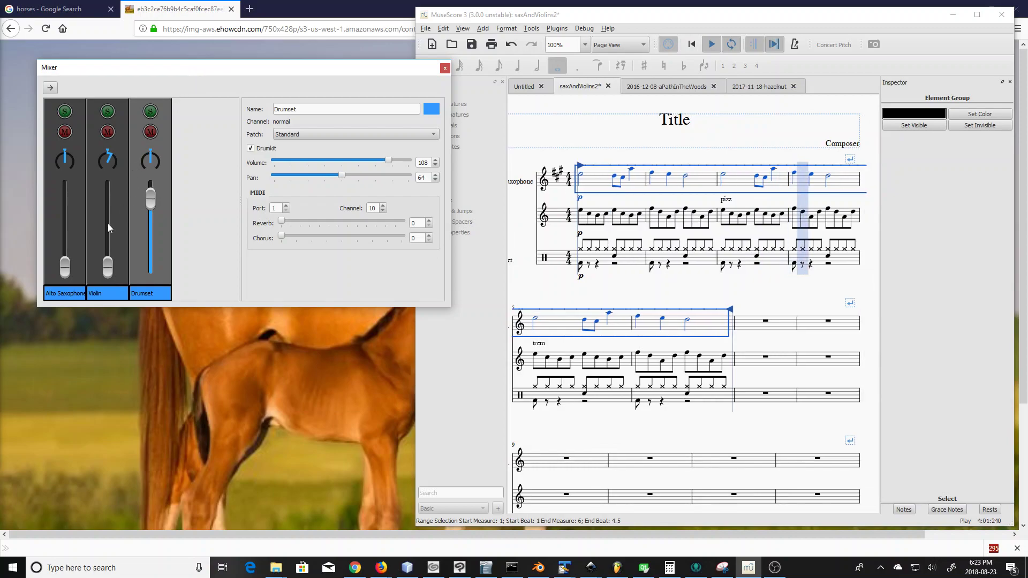
pyautogui.moveTo(117, 214); pyautogui.dragTo(117, 193)
pyautogui.moveTo(65, 266); pyautogui.dragTo(79, 193)
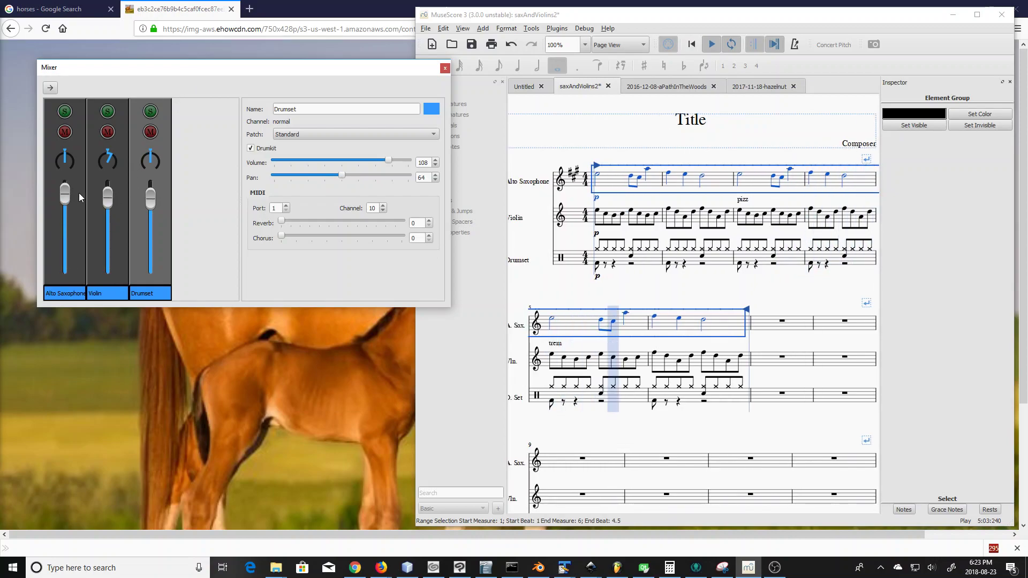
# Mute Violin and saxophone, solo Violin, try Drumset reverb, then reveal the violin articulation channels
pyautogui.click(108, 132)
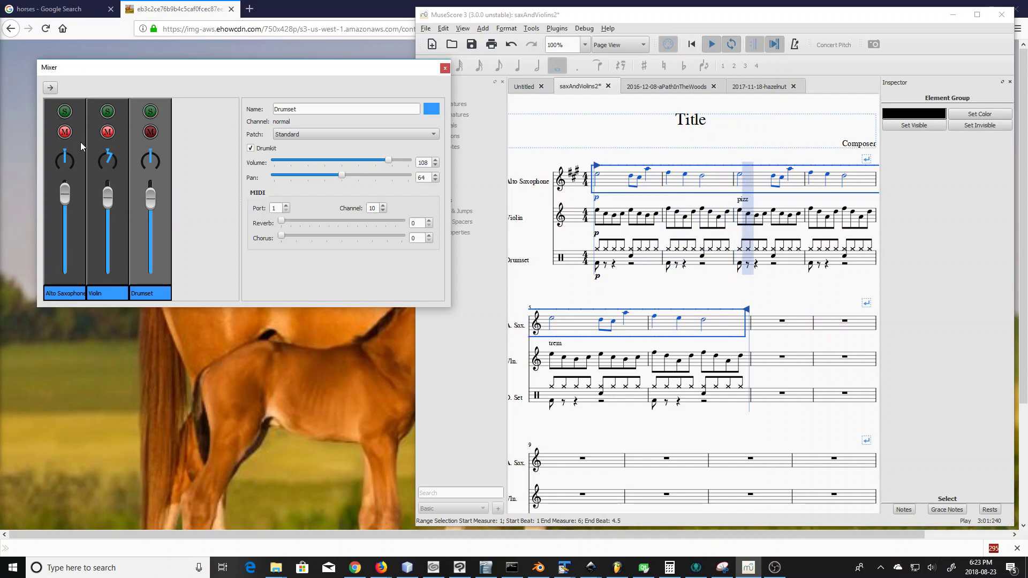
pyautogui.click(64, 133)
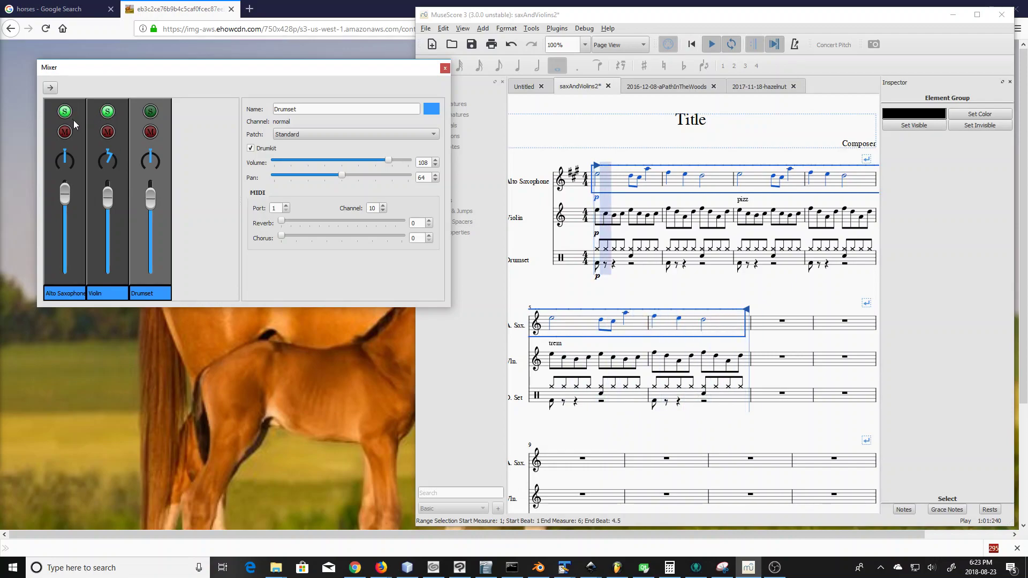
pyautogui.click(108, 112)
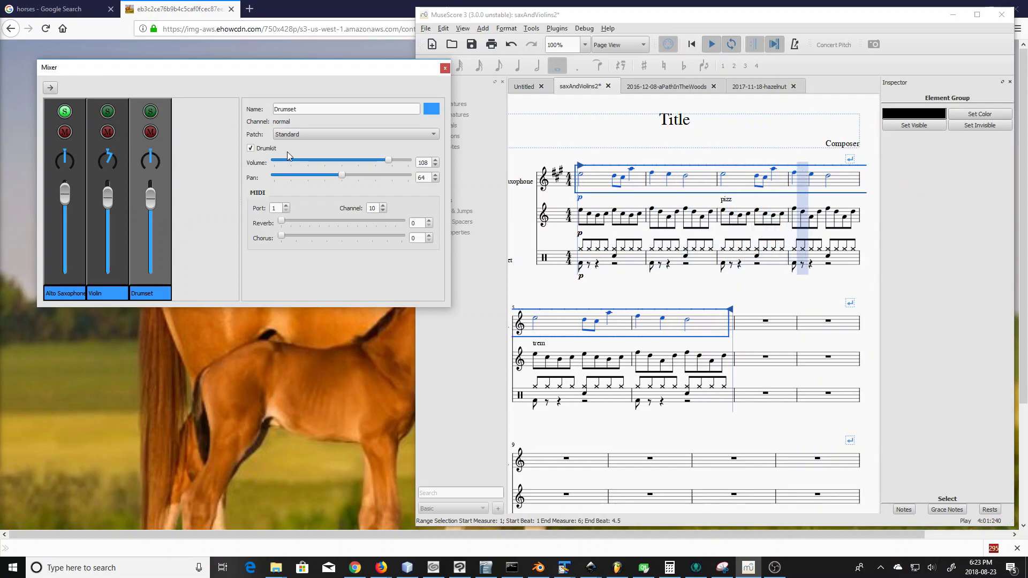
pyautogui.moveTo(282, 223)
pyautogui.mouseDown()
pyautogui.moveTo(371, 218)
pyautogui.moveTo(265, 223)
pyautogui.mouseUp()
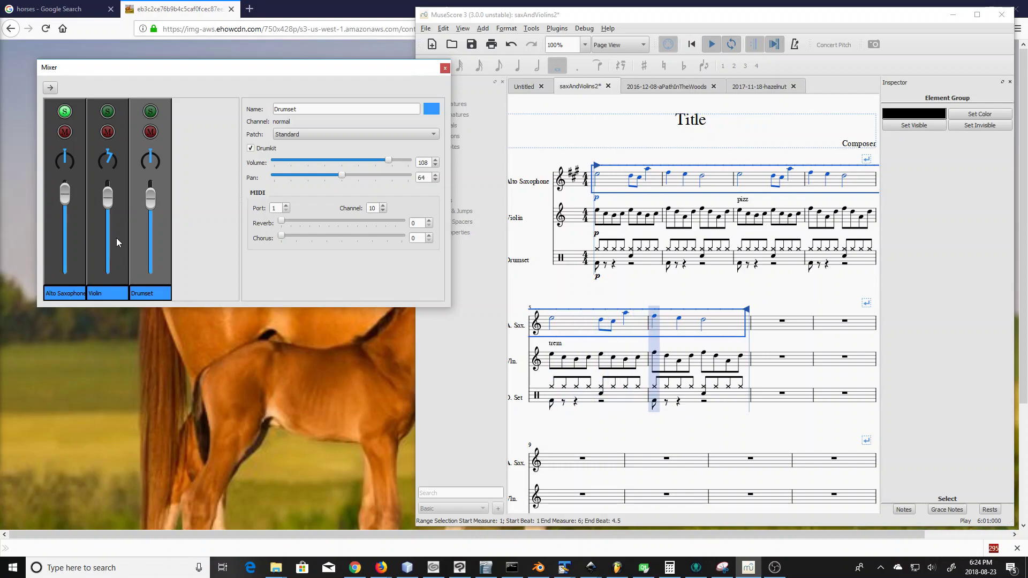
pyautogui.click(50, 87)
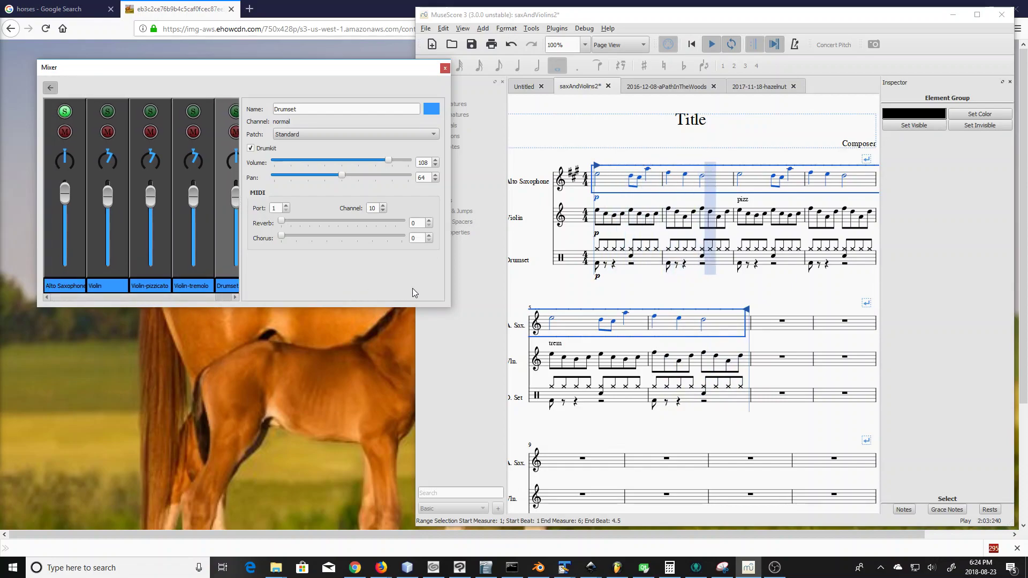
# Widen the Mixer and toggle the violin's extra channels, ending with only three strips shown
pyautogui.moveTo(450, 305); pyautogui.dragTo(537, 305)
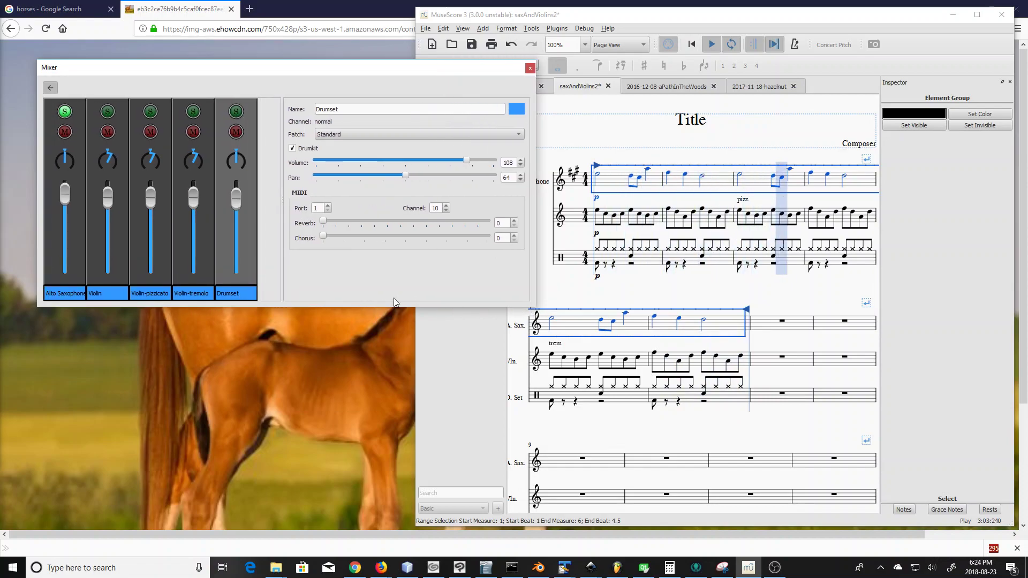
pyautogui.moveTo(282, 268); pyautogui.dragTo(275, 268)
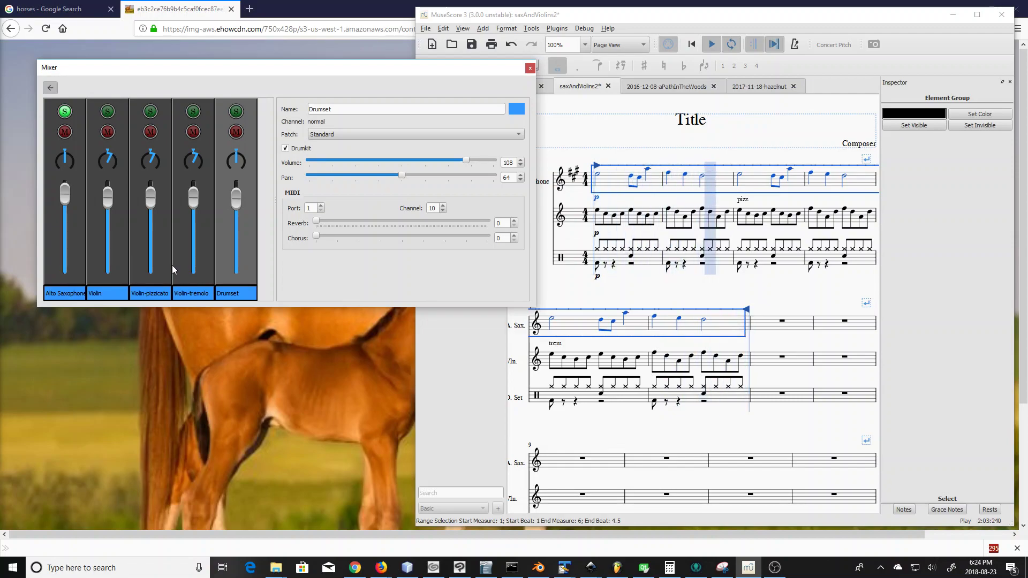
pyautogui.click(53, 87)
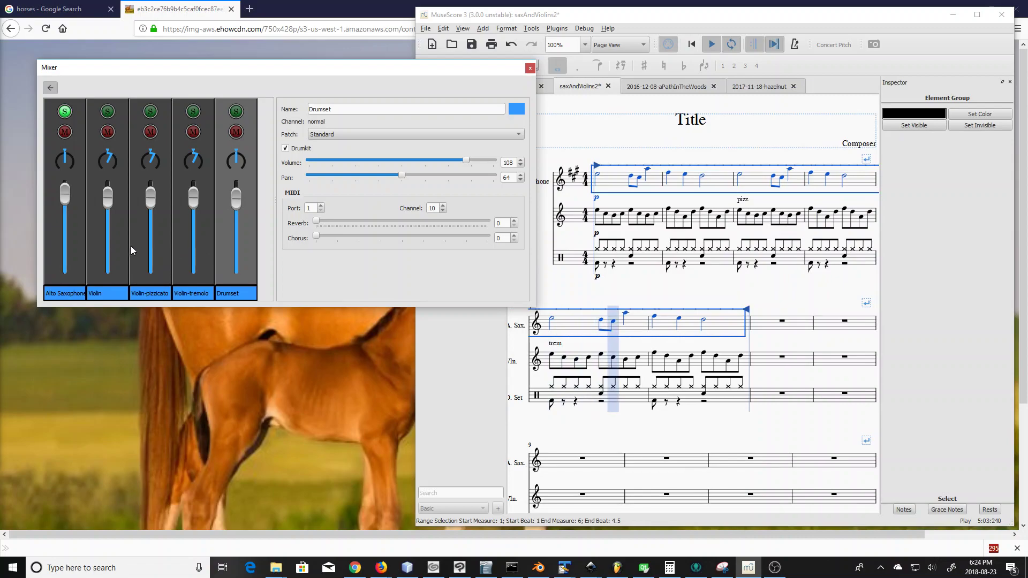
pyautogui.click(50, 88)
pyautogui.click(51, 88)
pyautogui.click(51, 88)
pyautogui.click(50, 88)
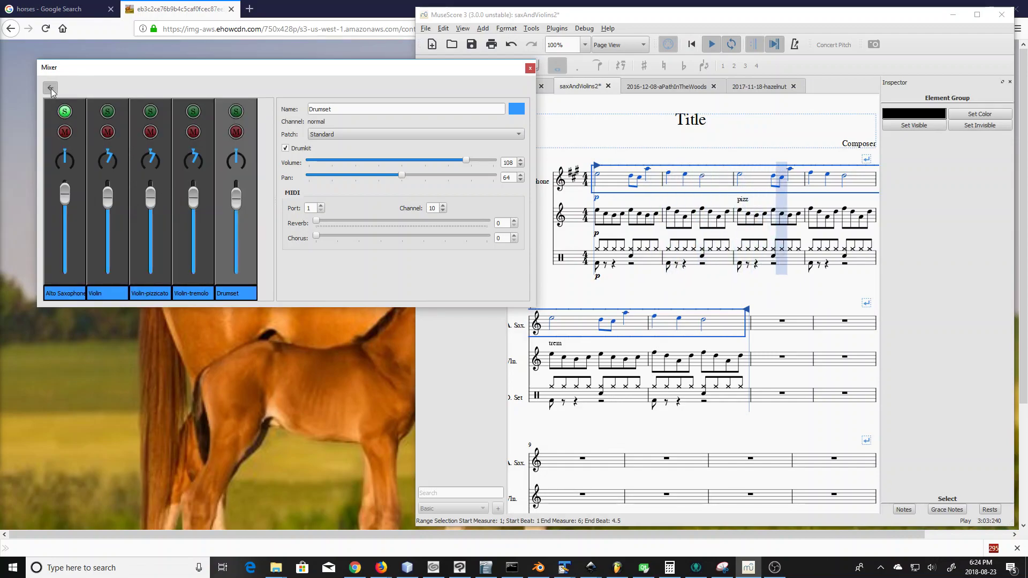
pyautogui.click(50, 88)
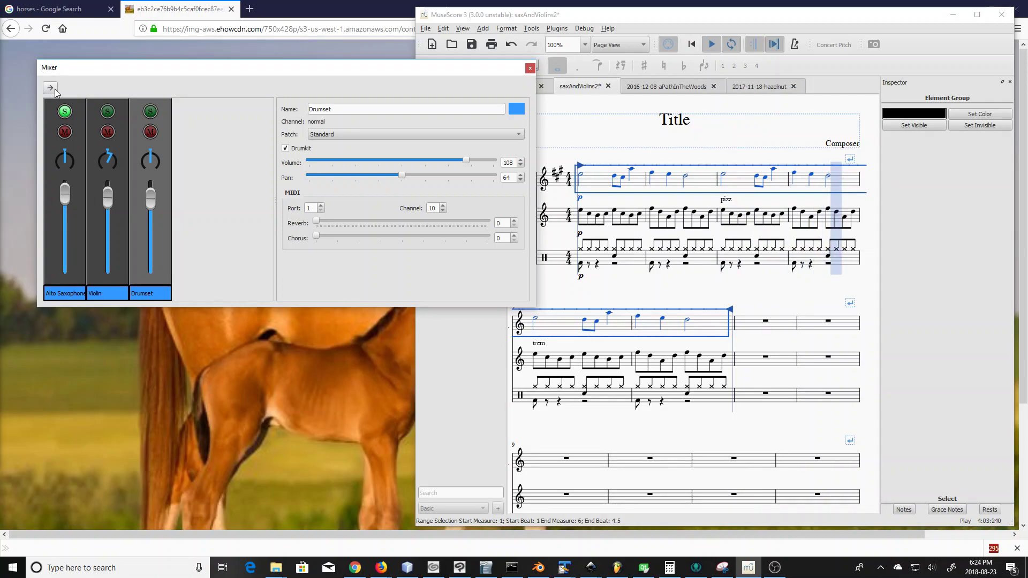
# Reveal the Violin-pizzicato and Violin-tremolo strips beside the main Violin strip
pyautogui.click(50, 88)
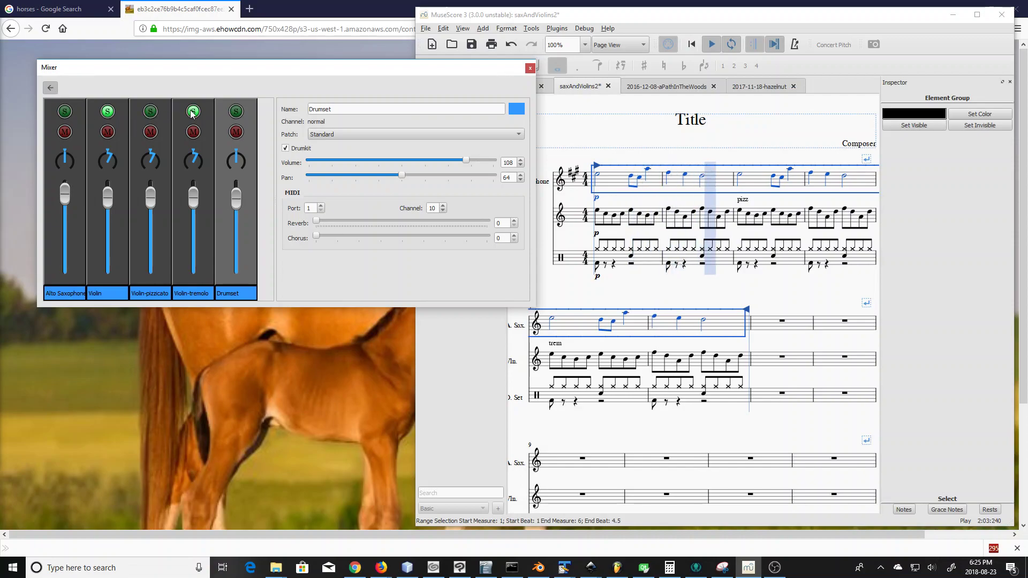
# Take the Violin out of solo and adjust the Violin-pizzicato and Violin-tremolo volumes
pyautogui.click(108, 112)
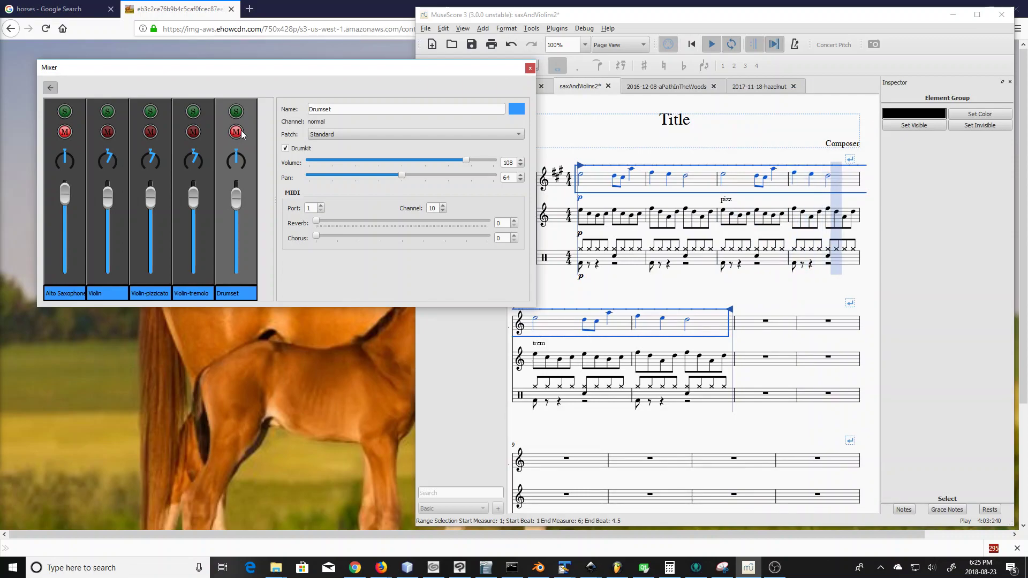
pyautogui.moveTo(151, 199); pyautogui.dragTo(153, 246)
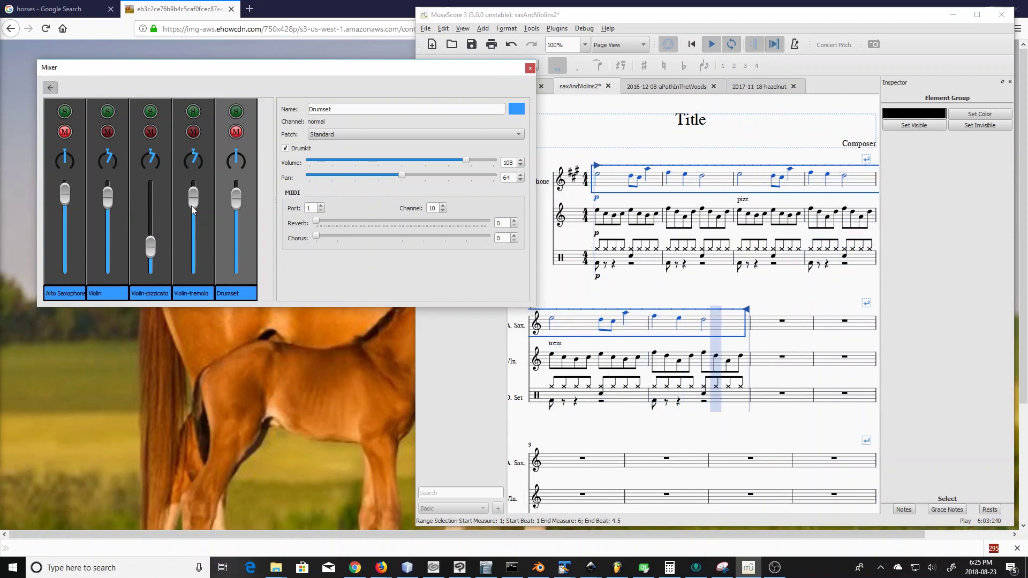
pyautogui.moveTo(191, 209); pyautogui.dragTo(195, 201)
pyautogui.moveTo(156, 239); pyautogui.dragTo(155, 244)
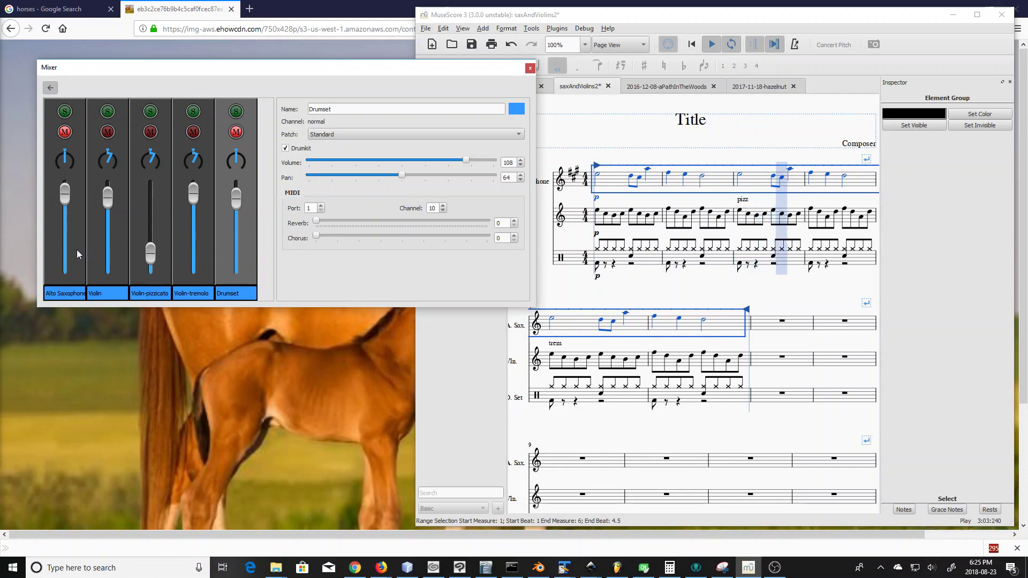
pyautogui.moveTo(152, 194); pyautogui.dragTo(190, 196)
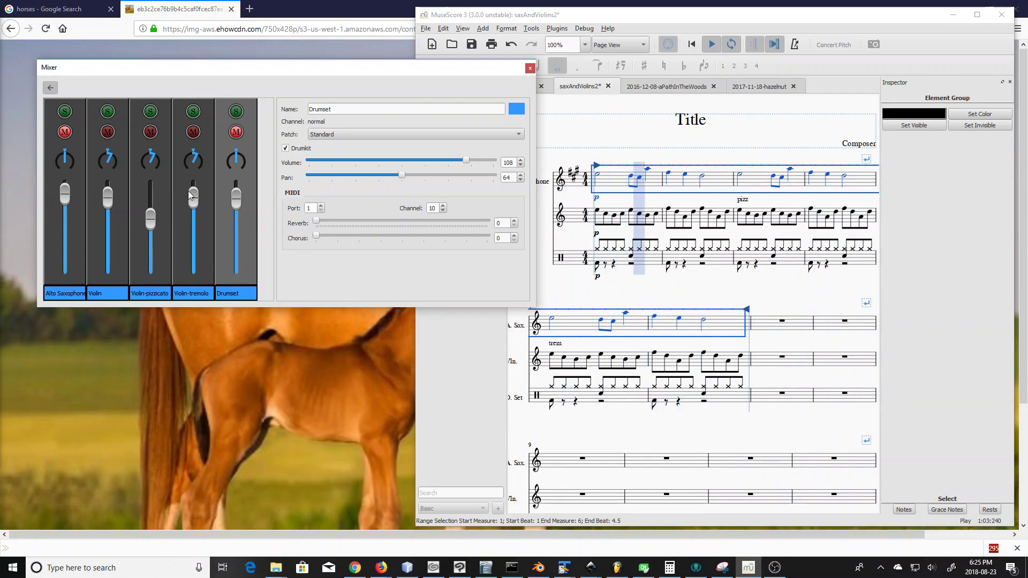
# Lower and restore the main Violin volume twice while toggling the extra violin strips
pyautogui.click(50, 88)
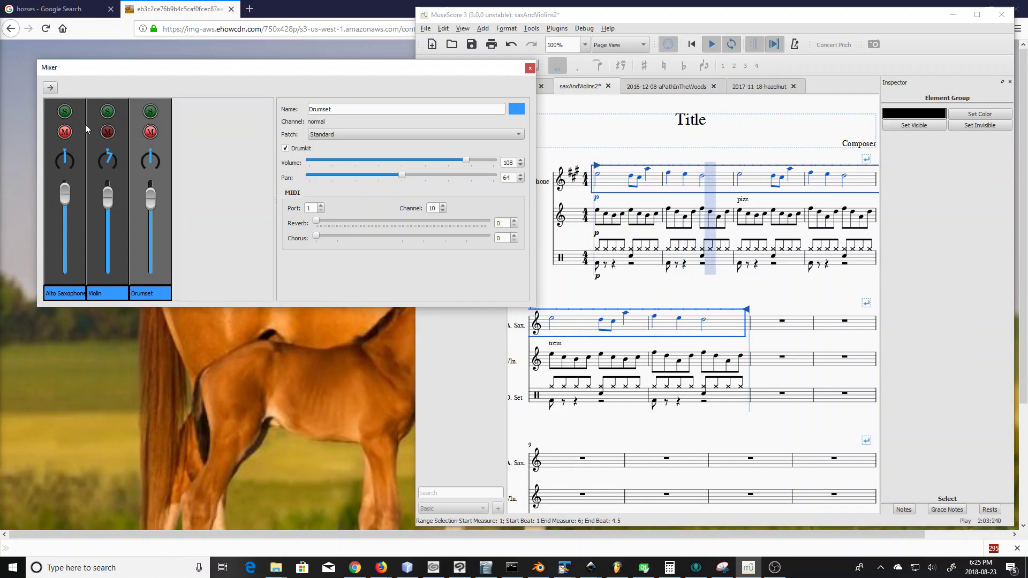
pyautogui.moveTo(109, 194); pyautogui.dragTo(111, 245)
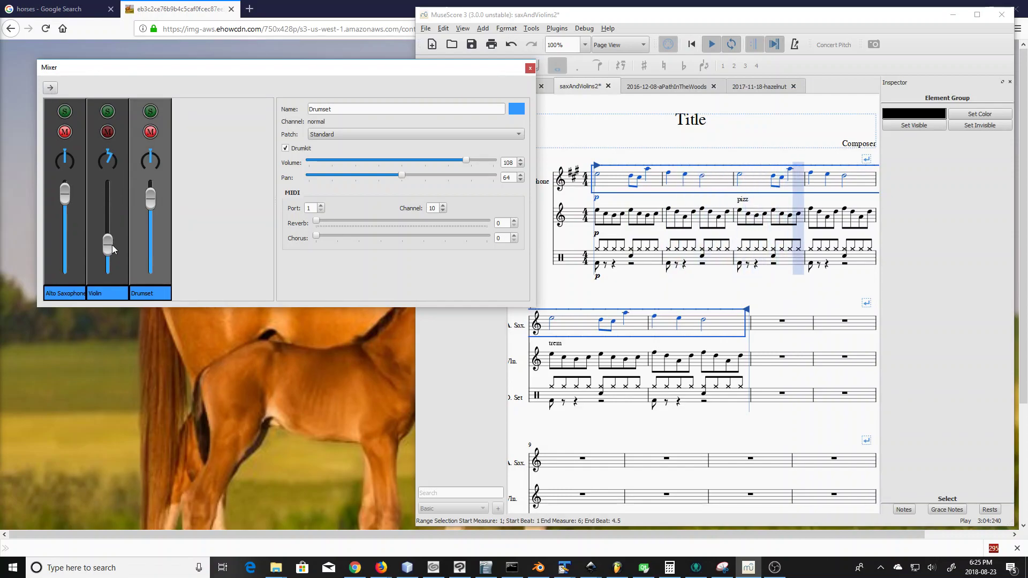
pyautogui.click(50, 88)
pyautogui.click(51, 88)
pyautogui.moveTo(112, 239); pyautogui.dragTo(112, 202)
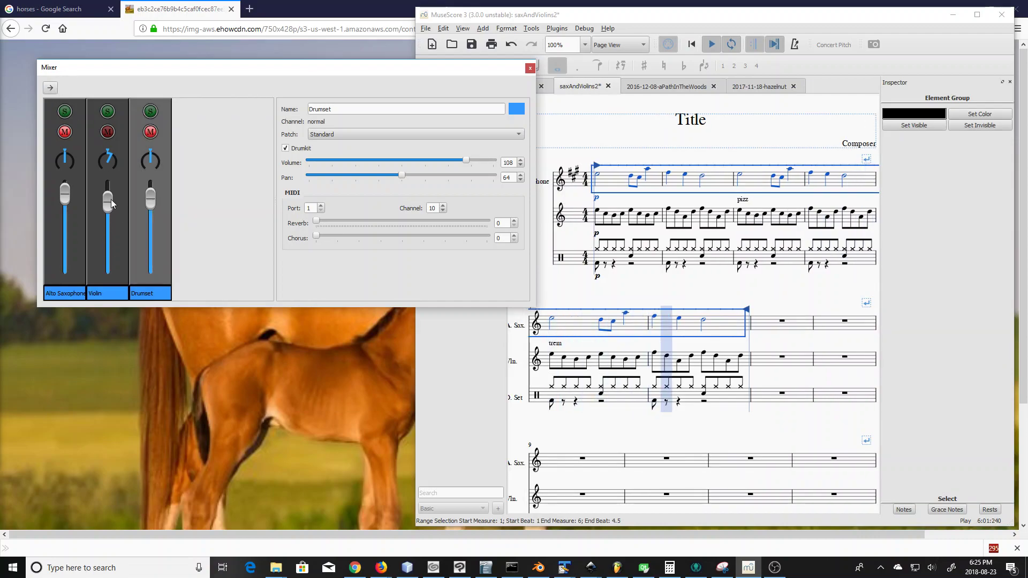
pyautogui.click(50, 87)
pyautogui.moveTo(111, 213); pyautogui.dragTo(111, 236)
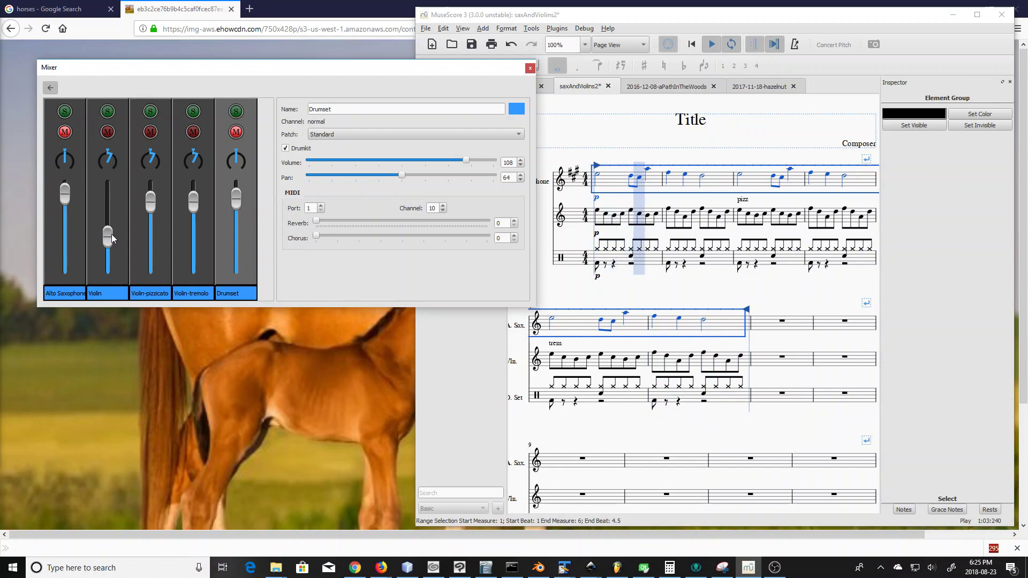
pyautogui.click(51, 89)
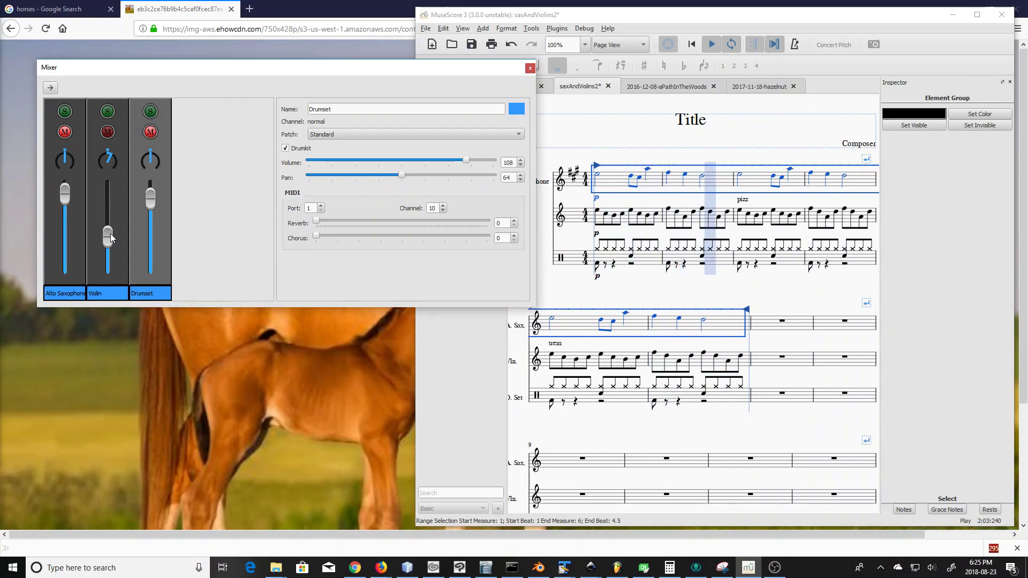
pyautogui.moveTo(110, 224); pyautogui.dragTo(109, 207)
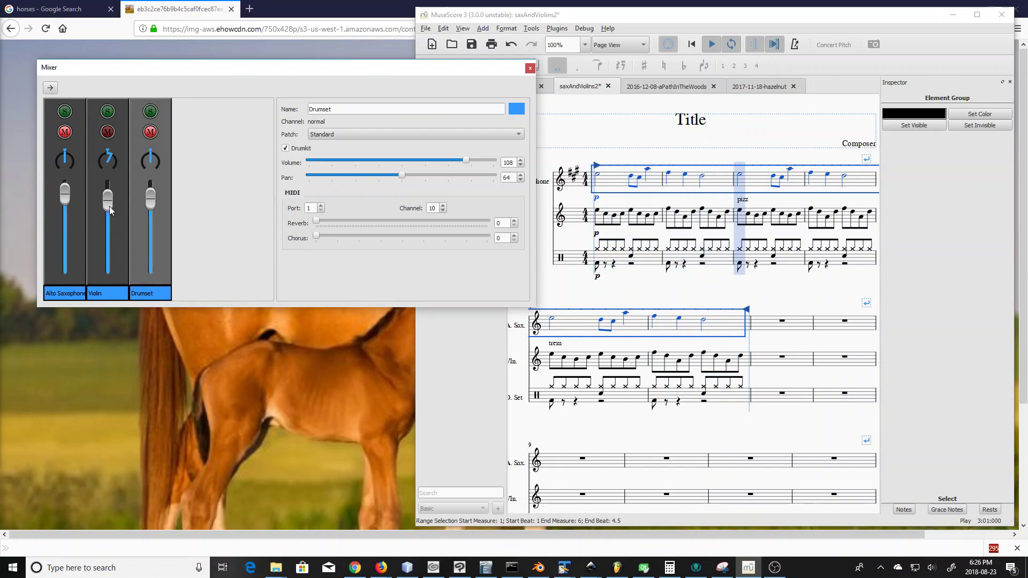
# Pan the violin channels to the left, ending with the pizzicato and tremolo strips shown
pyautogui.click(55, 90)
pyautogui.click(56, 90)
pyautogui.click(55, 90)
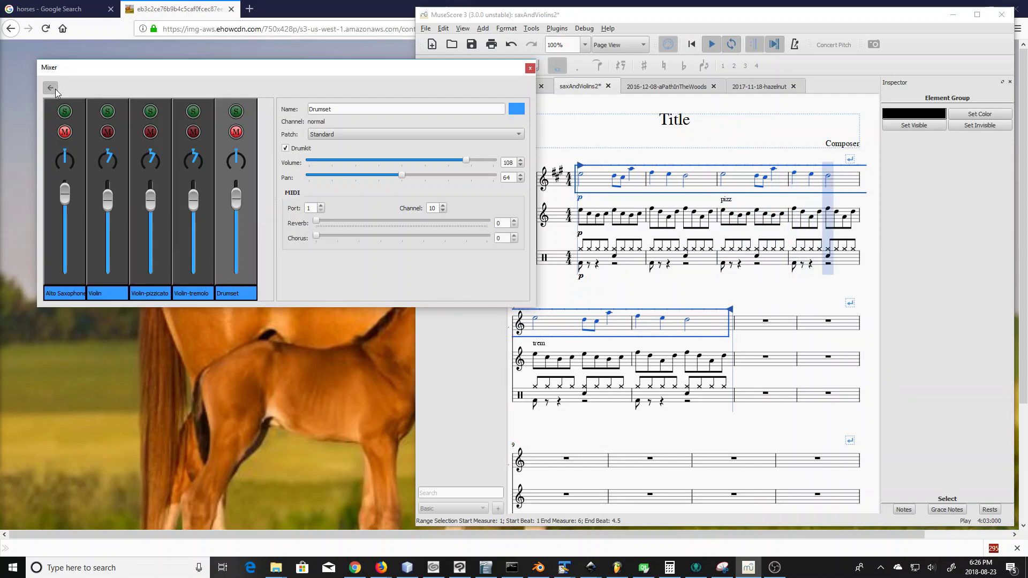
pyautogui.moveTo(150, 160); pyautogui.dragTo(197, 179)
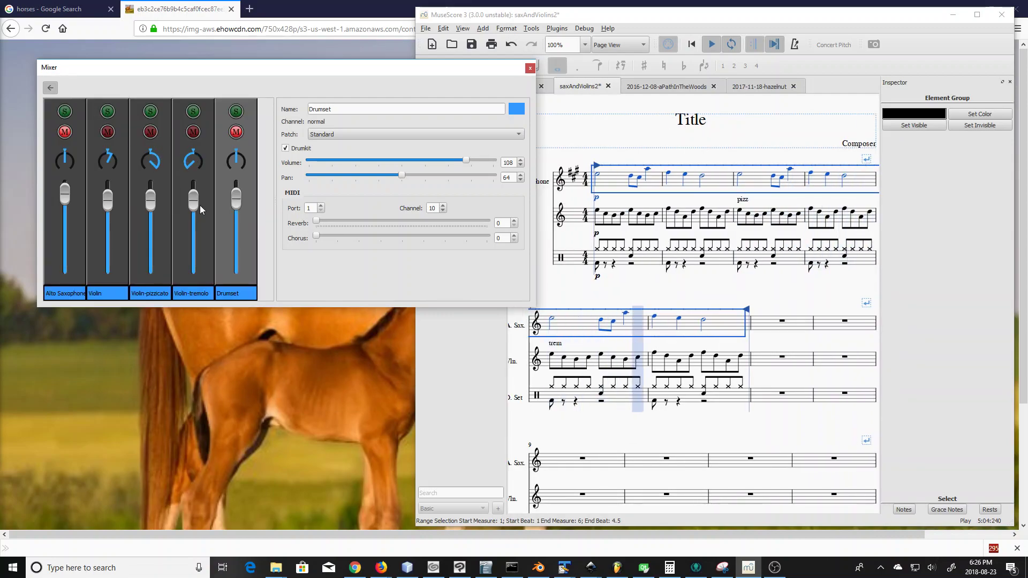
pyautogui.click(52, 88)
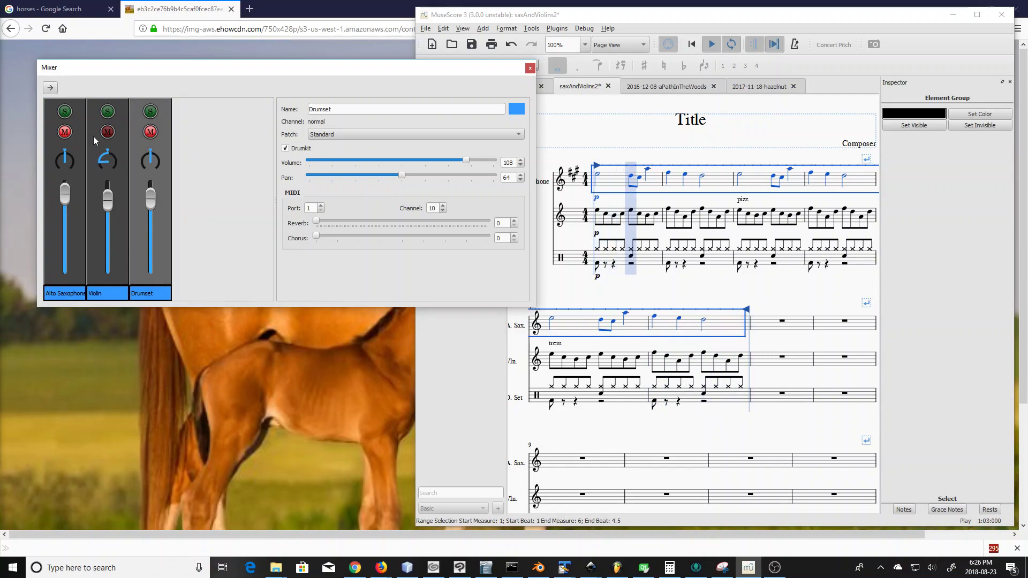
pyautogui.click(50, 89)
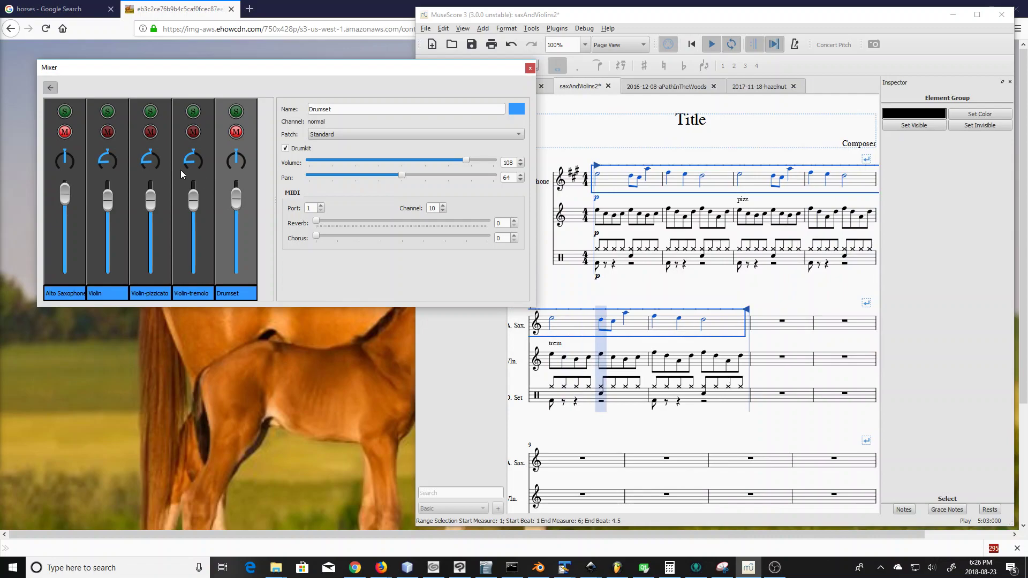
# From the Violin-pizzicato settings, rename the violin instrument to 'Helga'
pyautogui.click(166, 142)
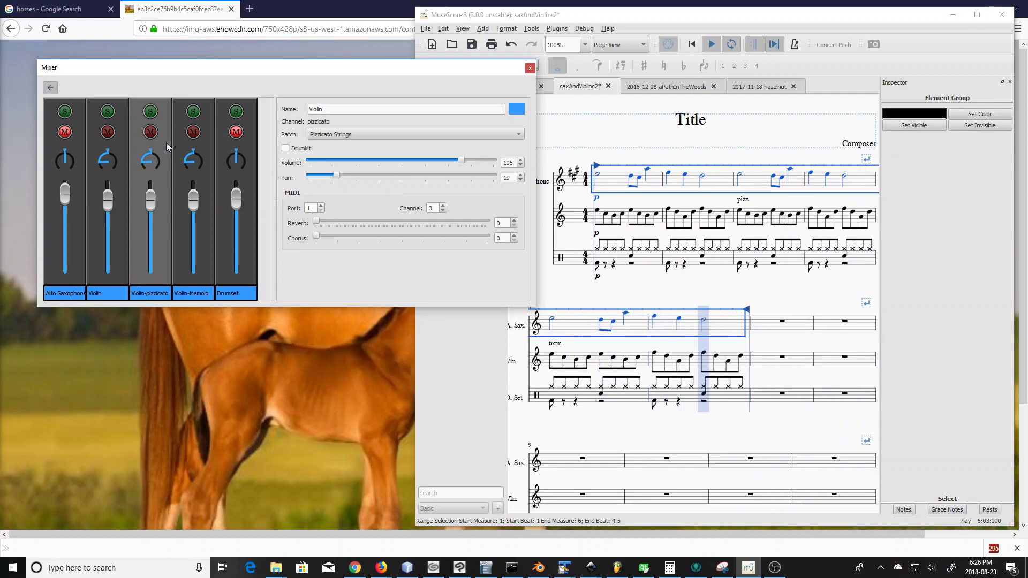
pyautogui.doubleClick(317, 108)
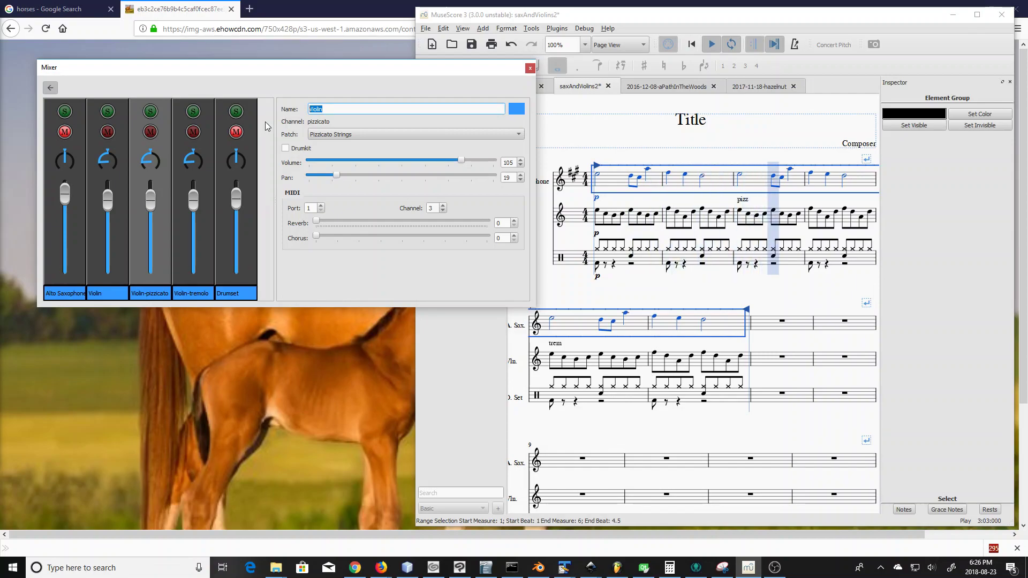
pyautogui.write('Helga')
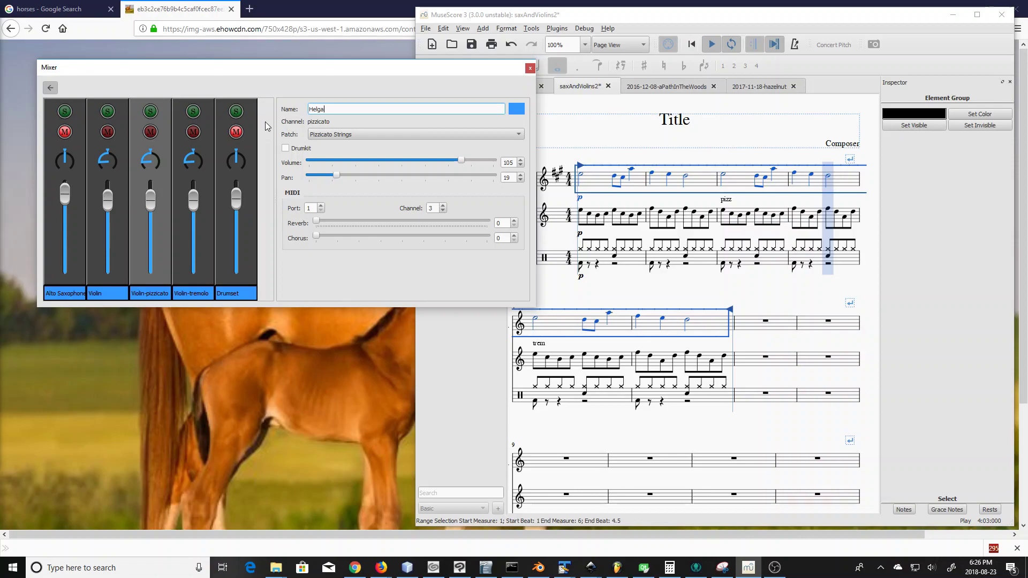
pyautogui.press('Return')
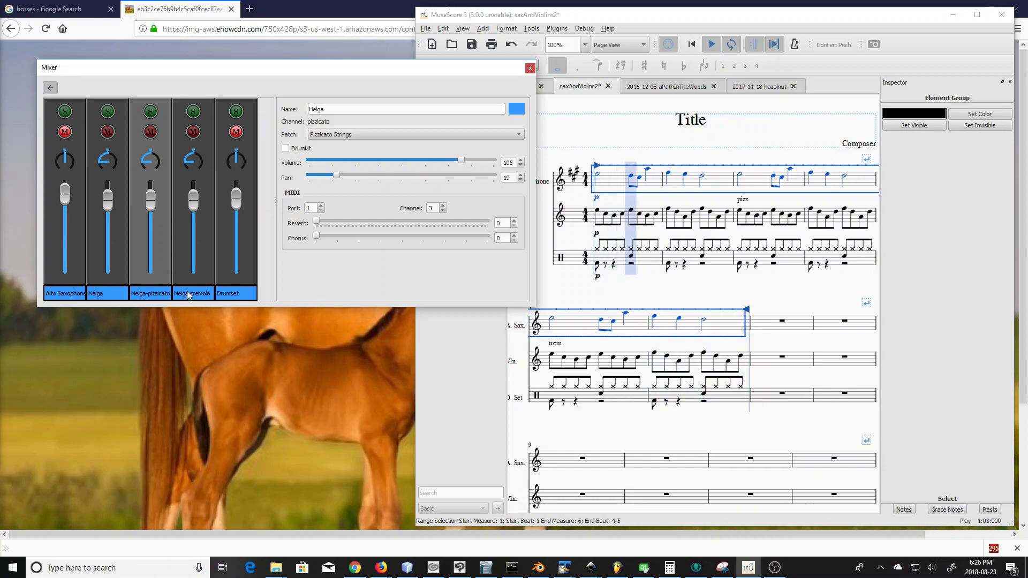
# Give the Helga-pizzicato channel a bright yellow colour via the Select Color dialog
pyautogui.click(517, 110)
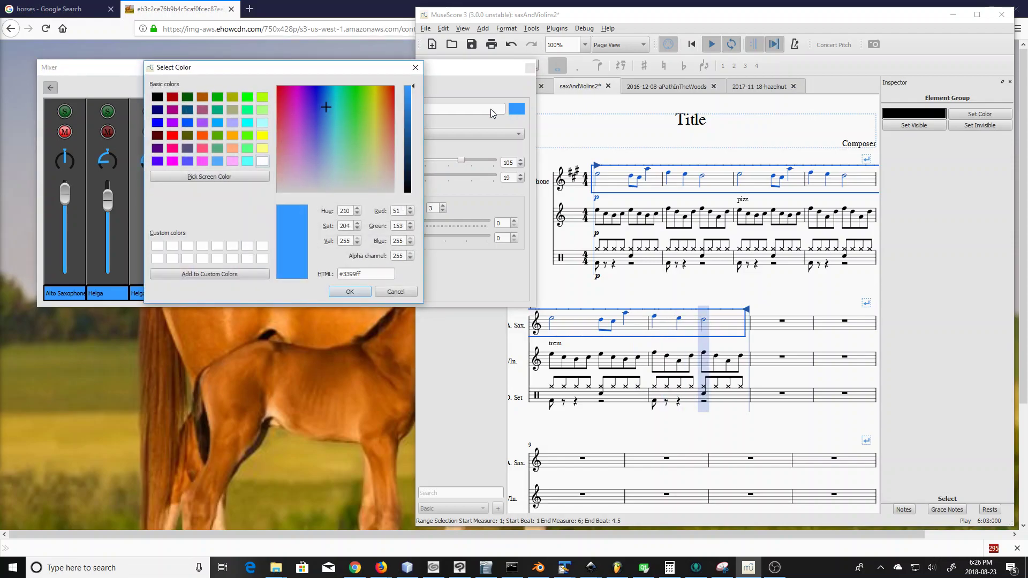
pyautogui.moveTo(358, 72); pyautogui.dragTo(432, 108)
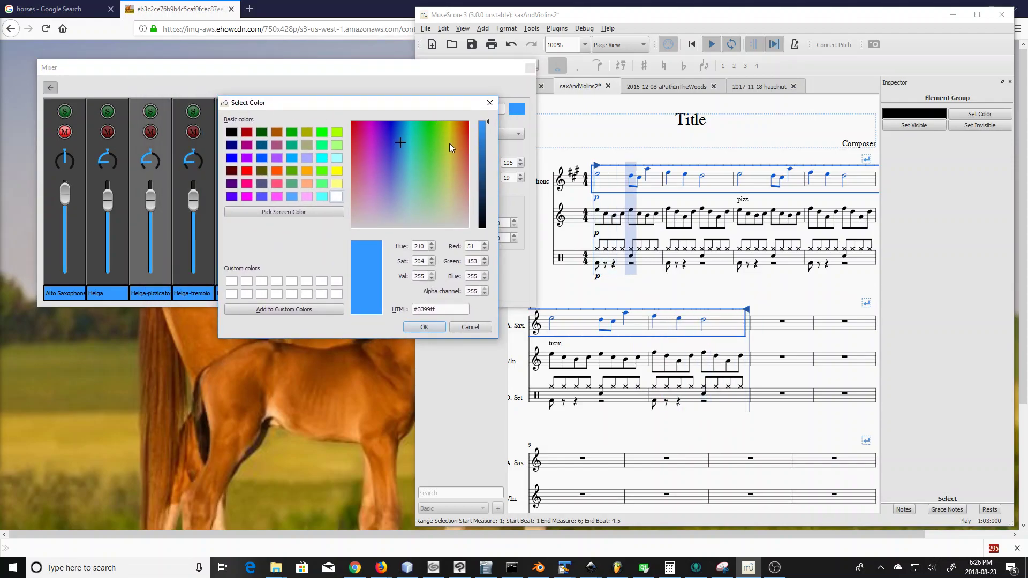
pyautogui.click(448, 143)
pyautogui.click(438, 326)
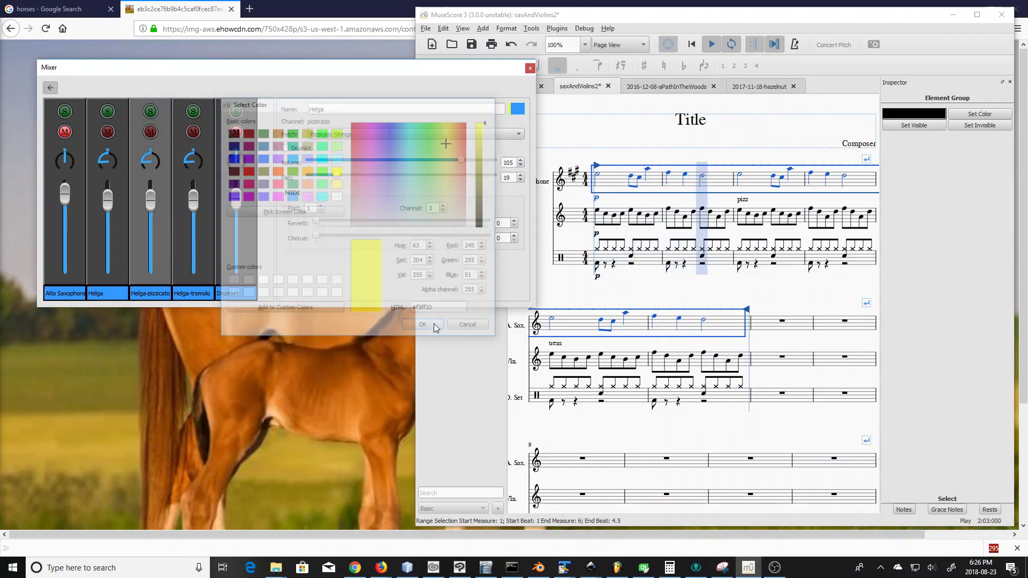
pyautogui.click(124, 246)
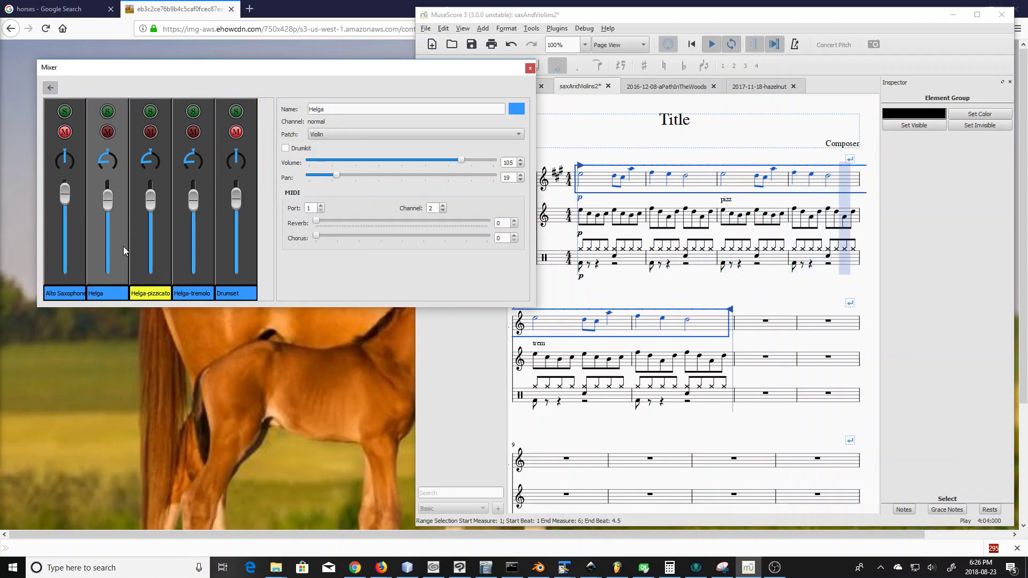
# Try a dark purple colour on the Helga channel and collapse its sub-channels
pyautogui.click(517, 109)
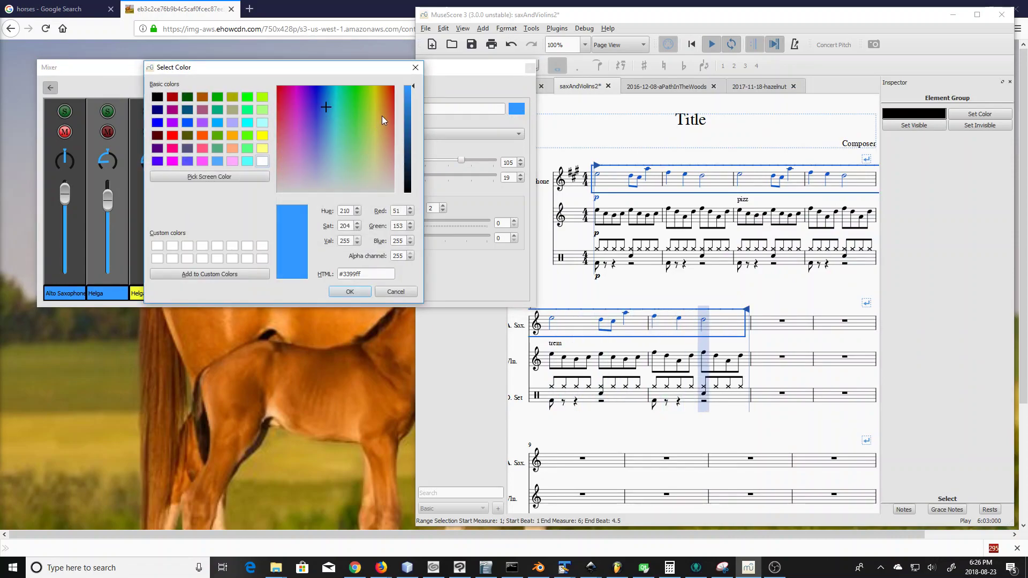
pyautogui.click(281, 102)
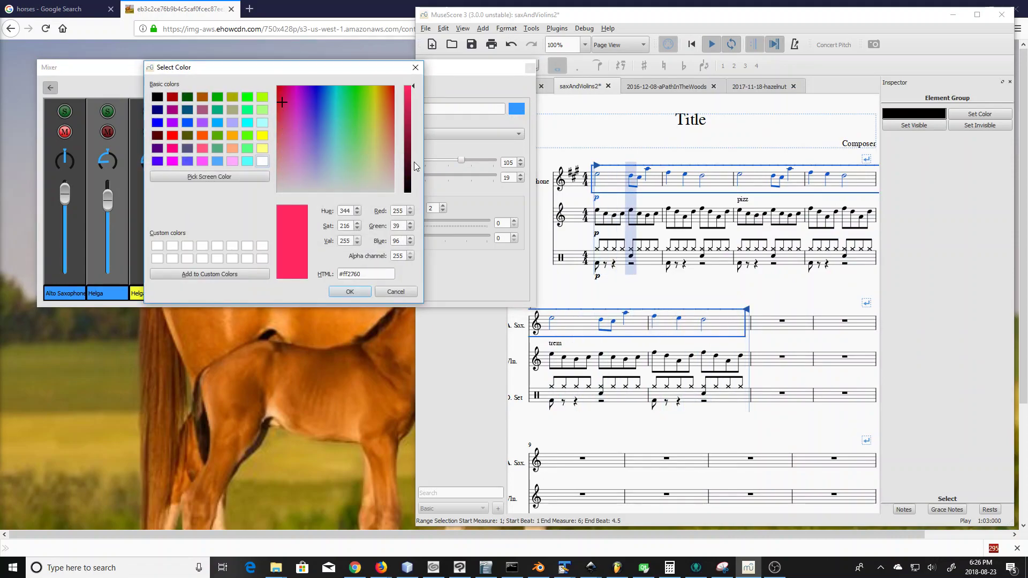
pyautogui.moveTo(413, 162)
pyautogui.mouseDown()
pyautogui.moveTo(410, 171)
pyautogui.moveTo(405, 139)
pyautogui.moveTo(405, 154)
pyautogui.mouseUp()
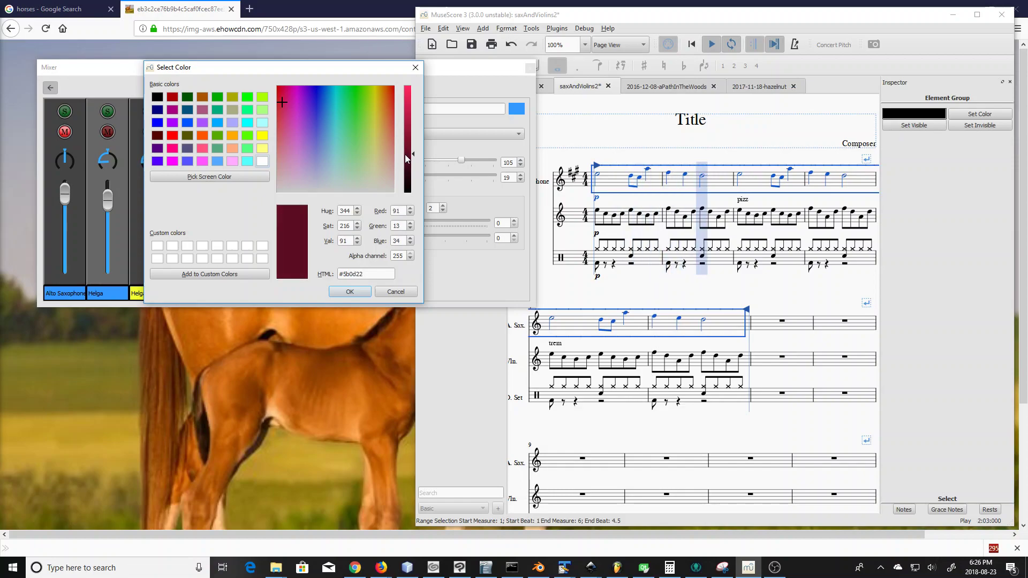
pyautogui.click(307, 139)
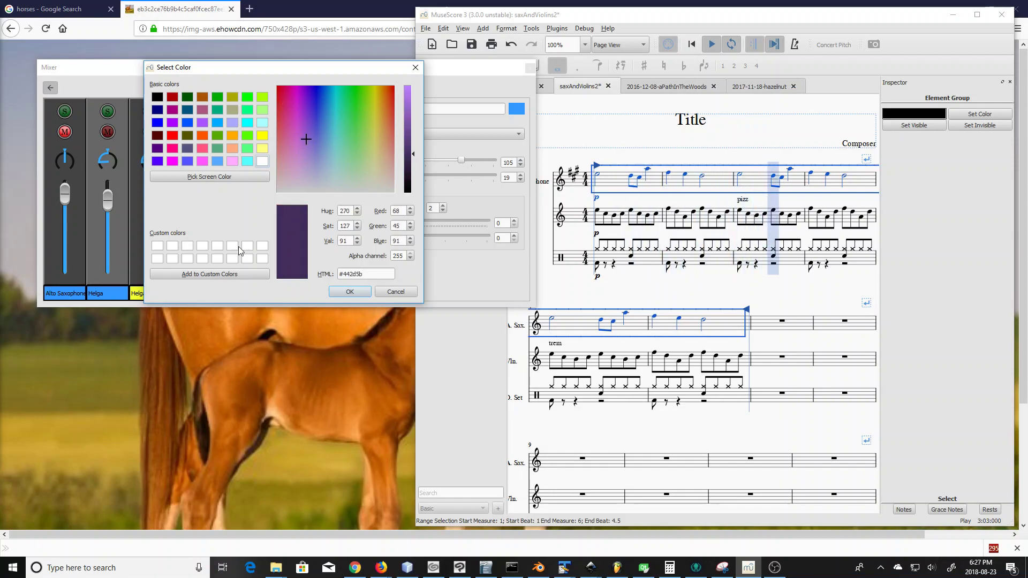
pyautogui.click(345, 292)
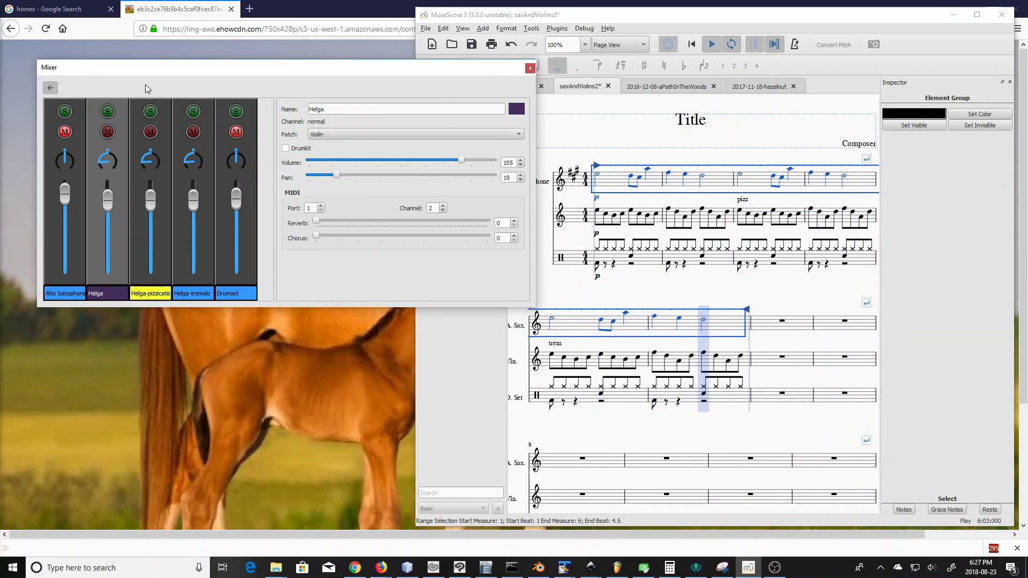
pyautogui.click(50, 89)
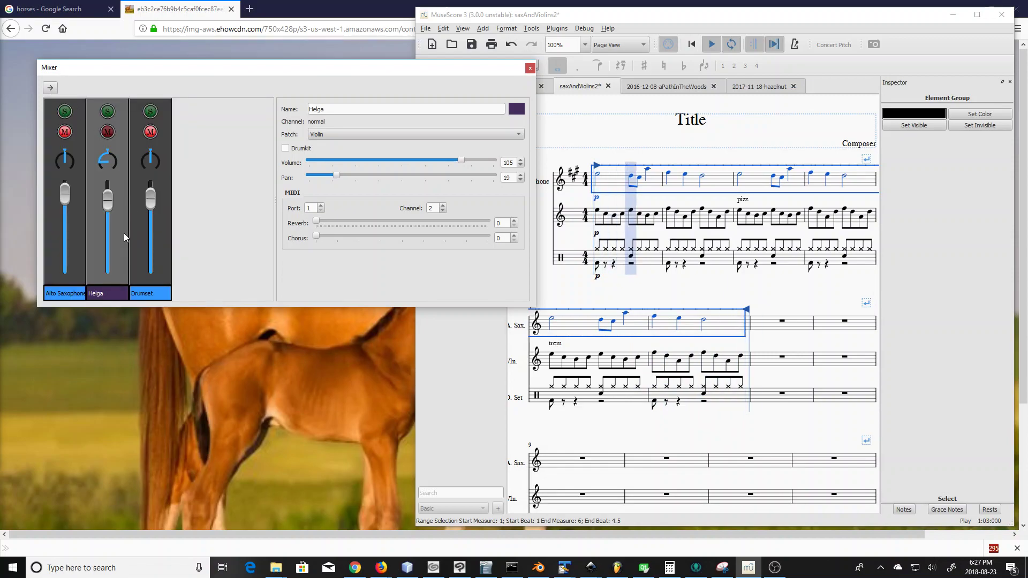
# Recolour the Helga channel bright red and list its pizzicato and tremolo strips again
pyautogui.click(516, 110)
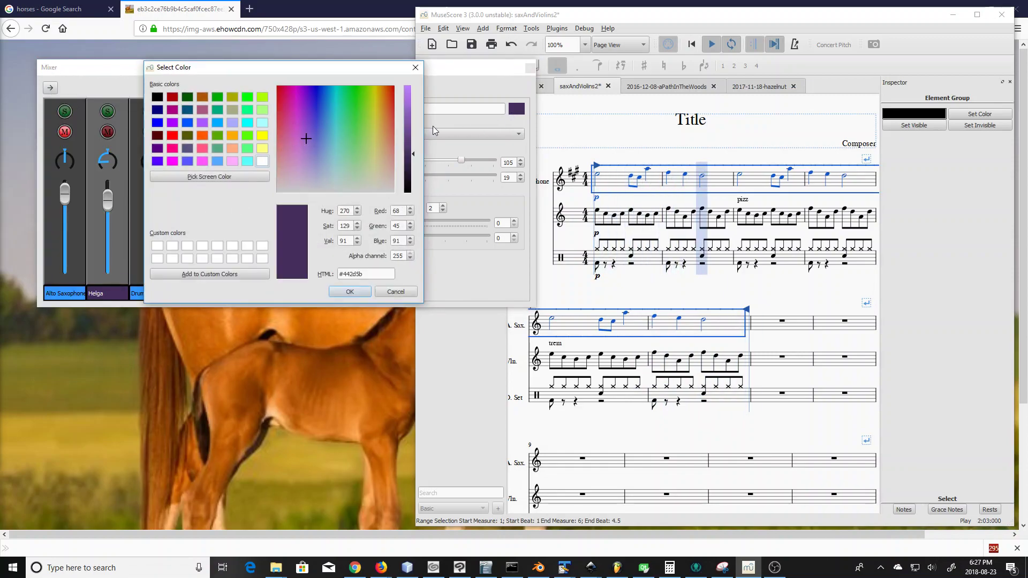
pyautogui.click(279, 108)
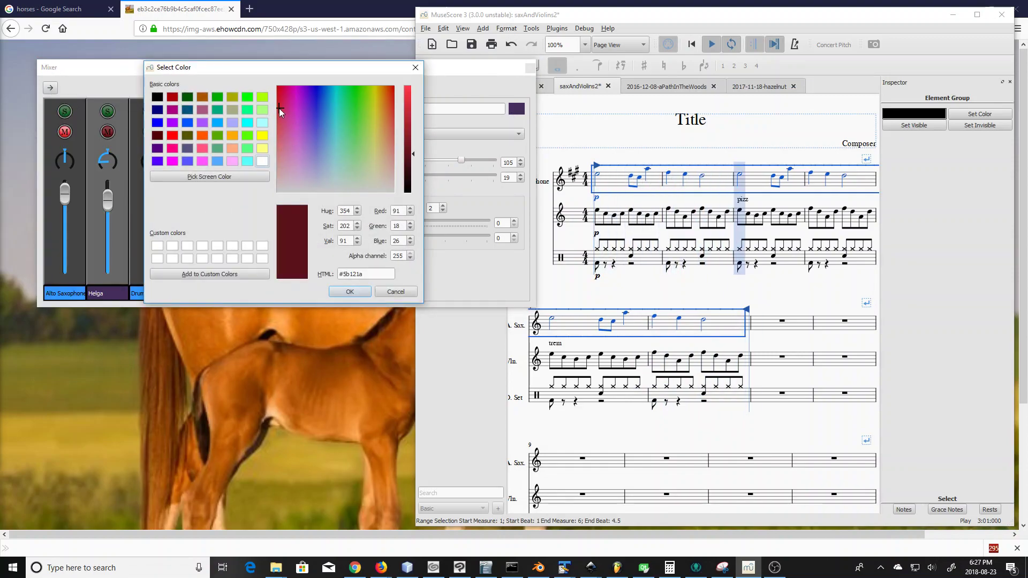
pyautogui.click(408, 107)
pyautogui.click(356, 293)
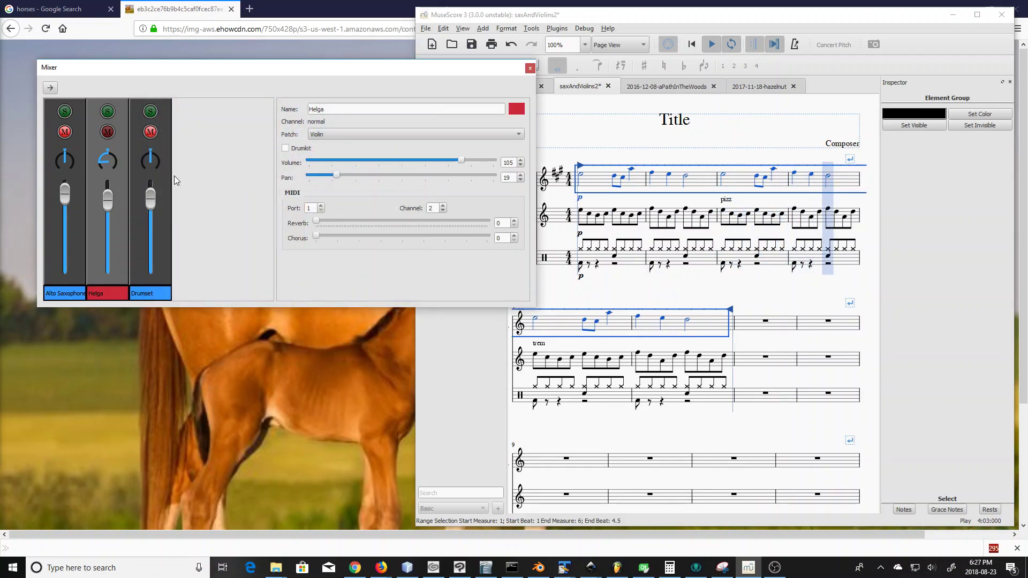
pyautogui.click(51, 88)
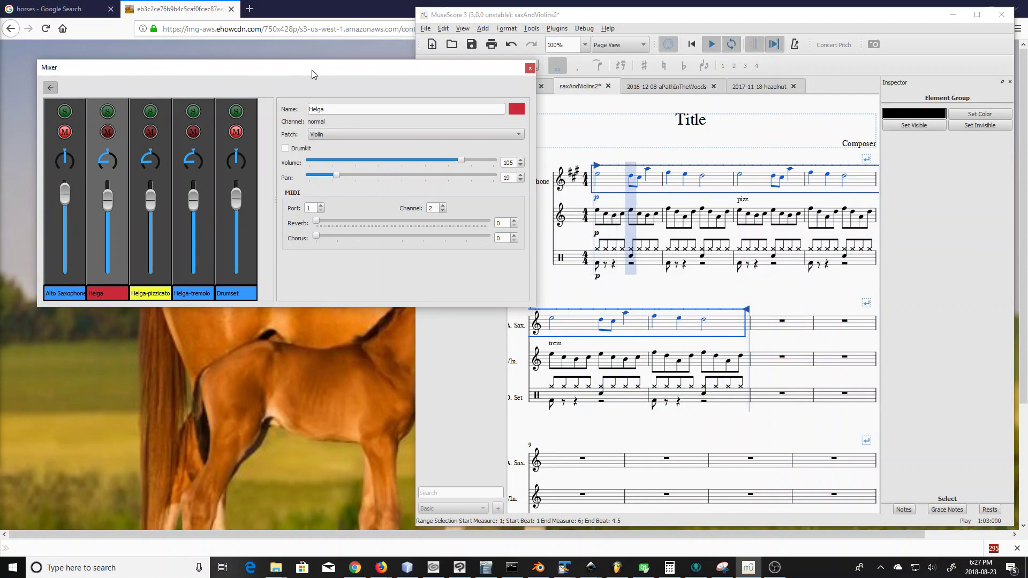
# Narrow the Mixer window and move it slightly lower on screen
pyautogui.moveTo(535, 143)
pyautogui.mouseDown()
pyautogui.moveTo(484, 147)
pyautogui.moveTo(524, 149)
pyautogui.mouseUp()
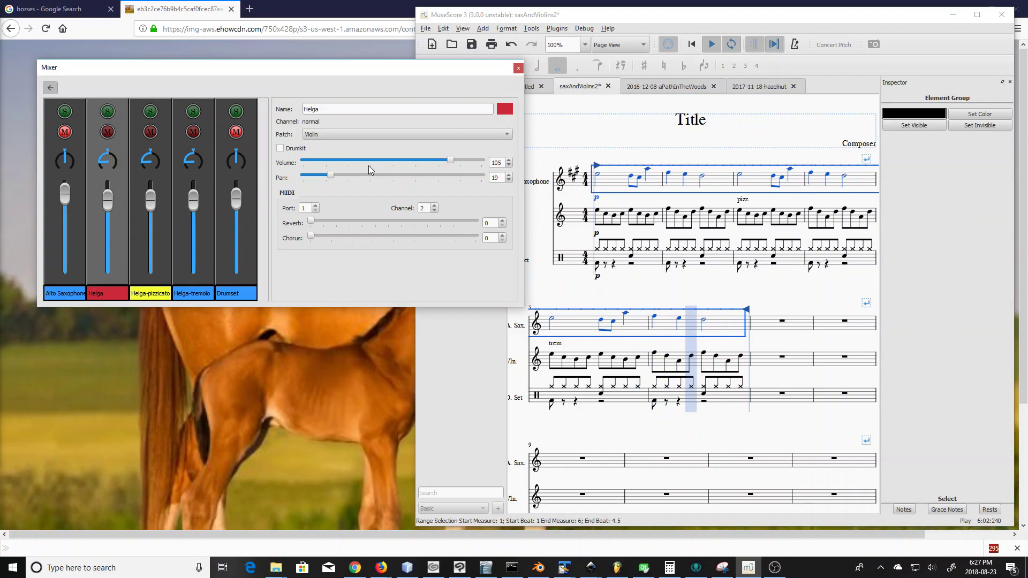
pyautogui.moveTo(390, 69); pyautogui.dragTo(394, 115)
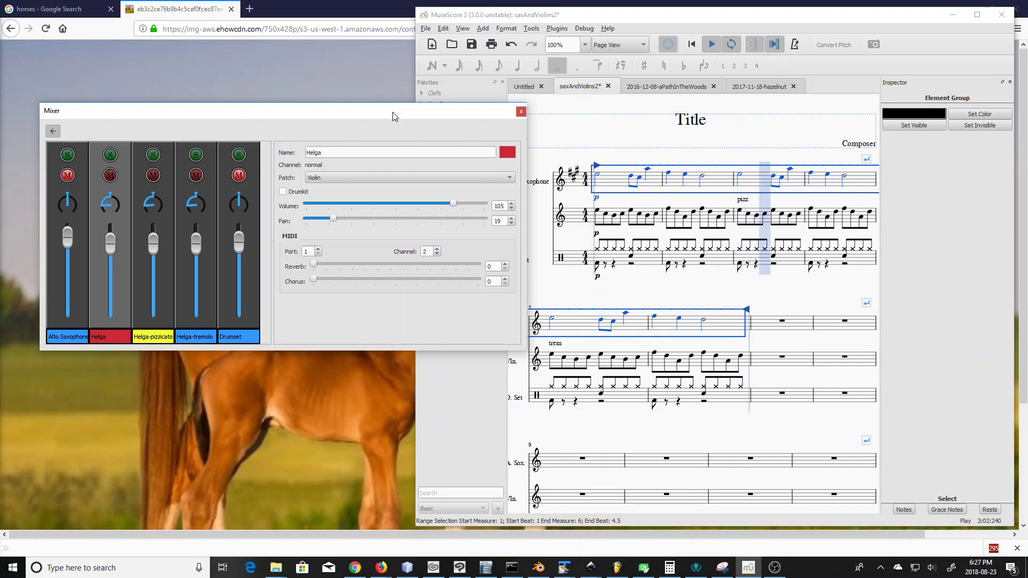
pyautogui.moveTo(392, 112); pyautogui.dragTo(390, 101)
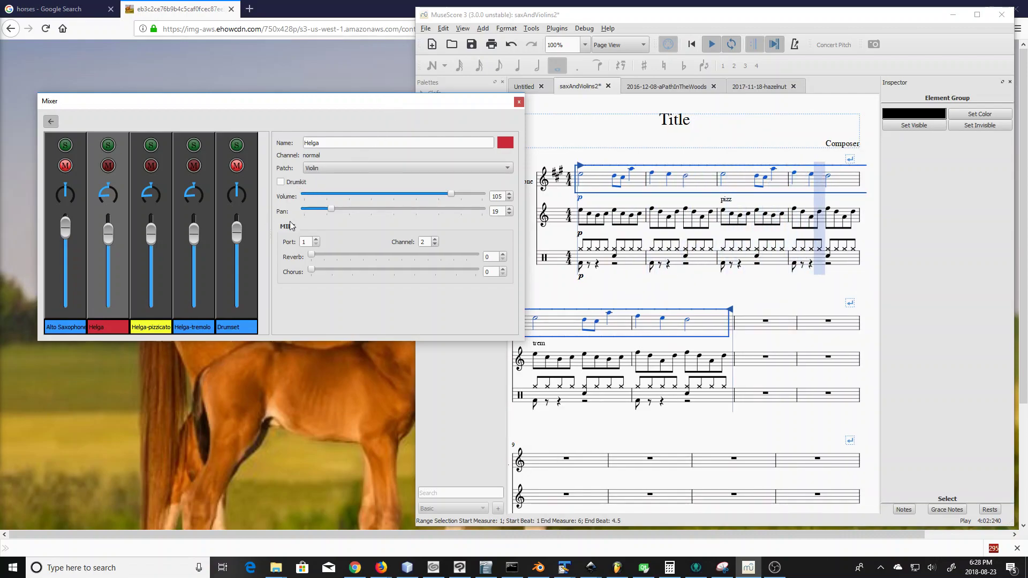
# Show the Drumset channel's settings and browse its instrument and drum kit patch lists, keeping Standard
pyautogui.click(252, 261)
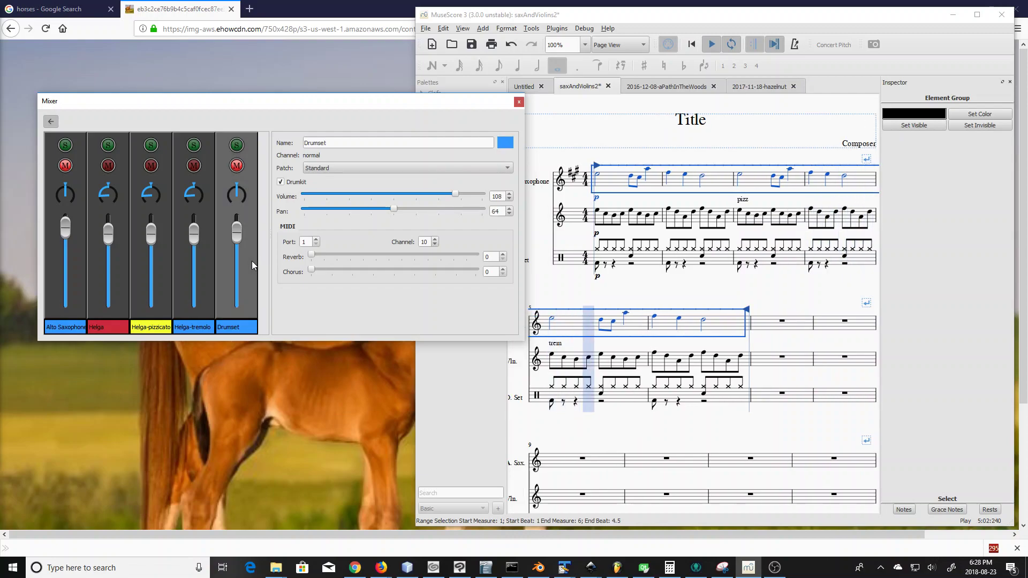
pyautogui.click(280, 182)
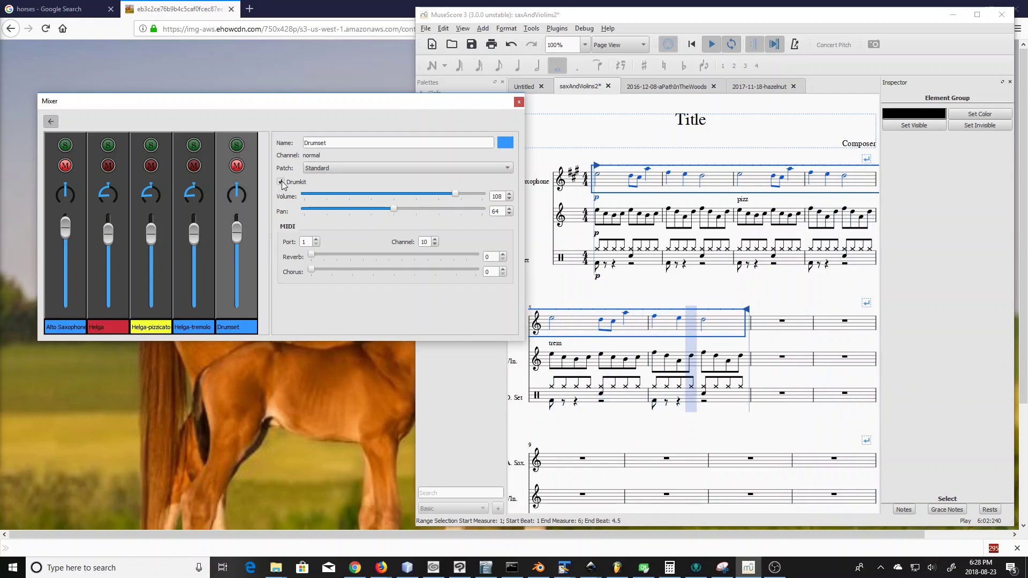
pyautogui.click(370, 168)
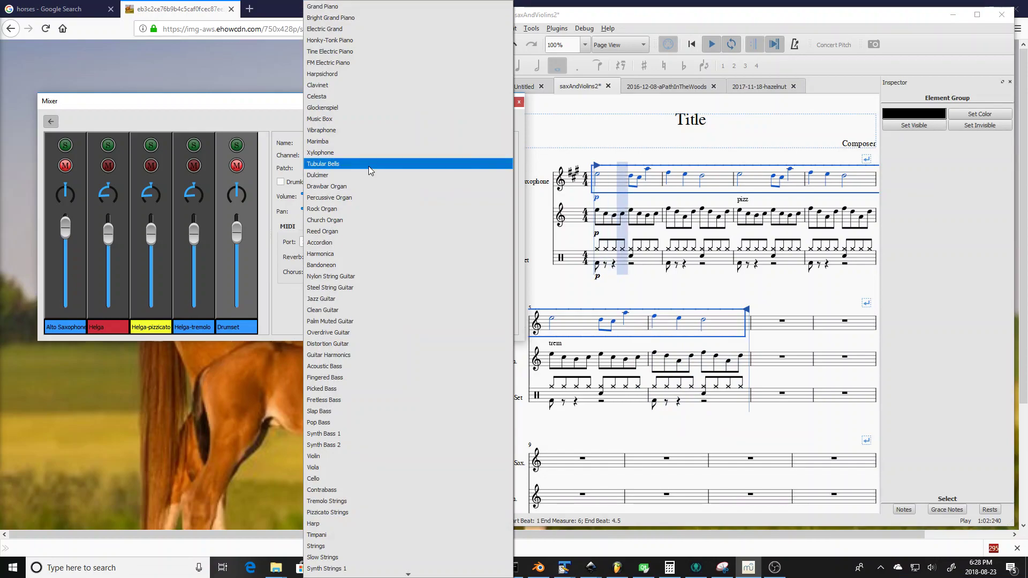
pyautogui.click(280, 182)
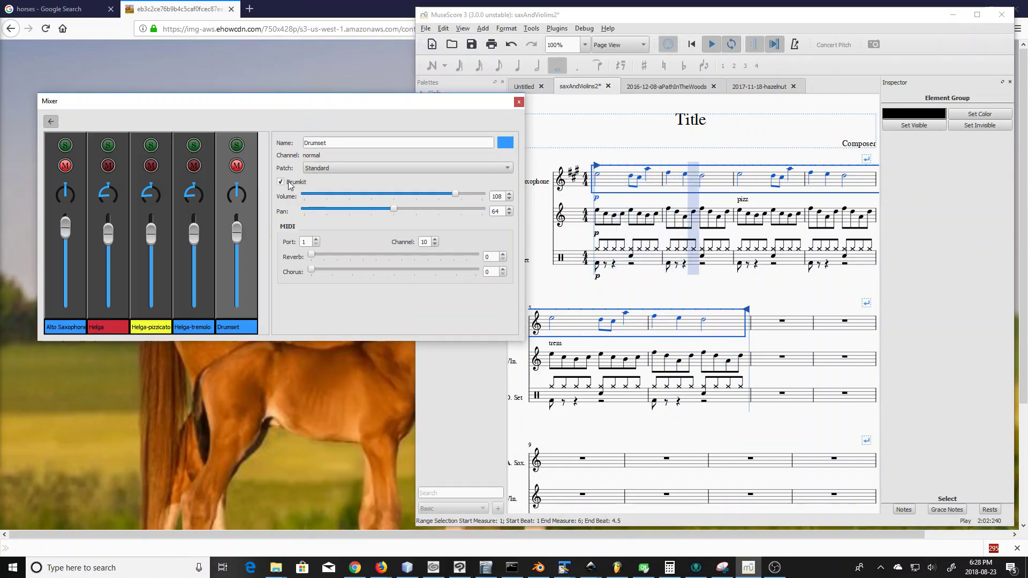
pyautogui.click(341, 168)
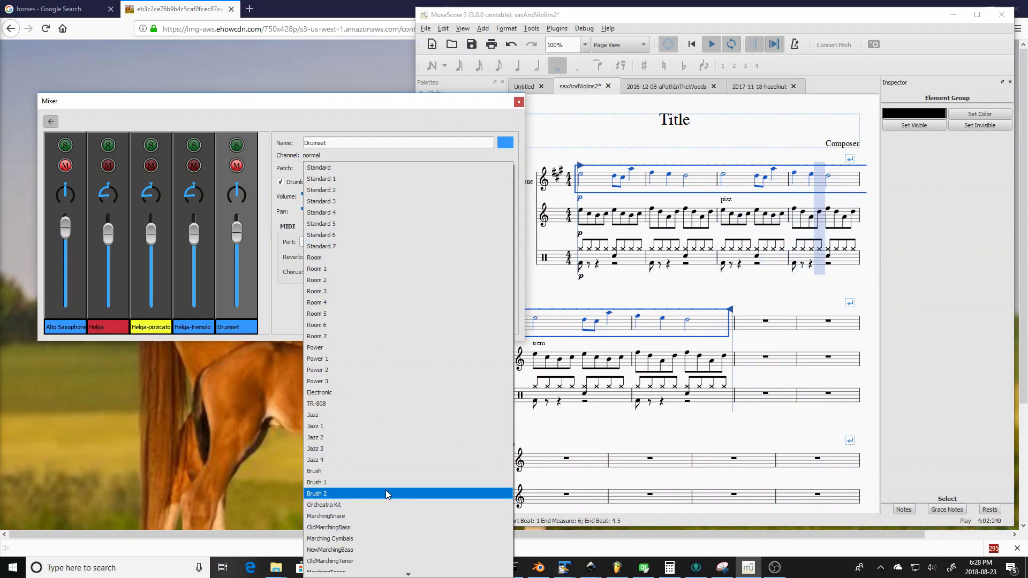
pyautogui.scroll(-1, 380, 435)
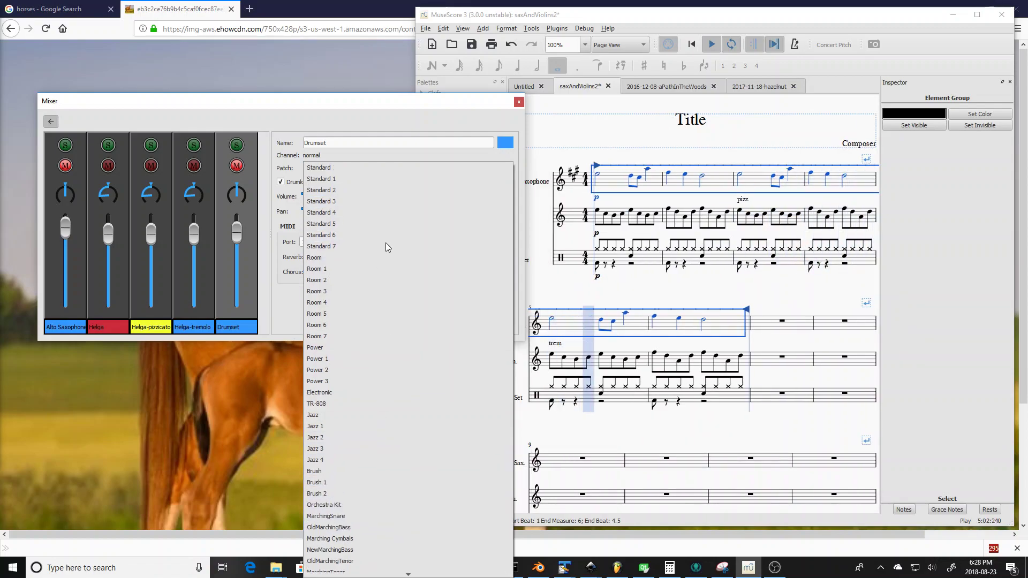
pyautogui.click(381, 168)
# Browse the instrument patches again without choosing, then move the Mixer toward the upper left
pyautogui.click(298, 182)
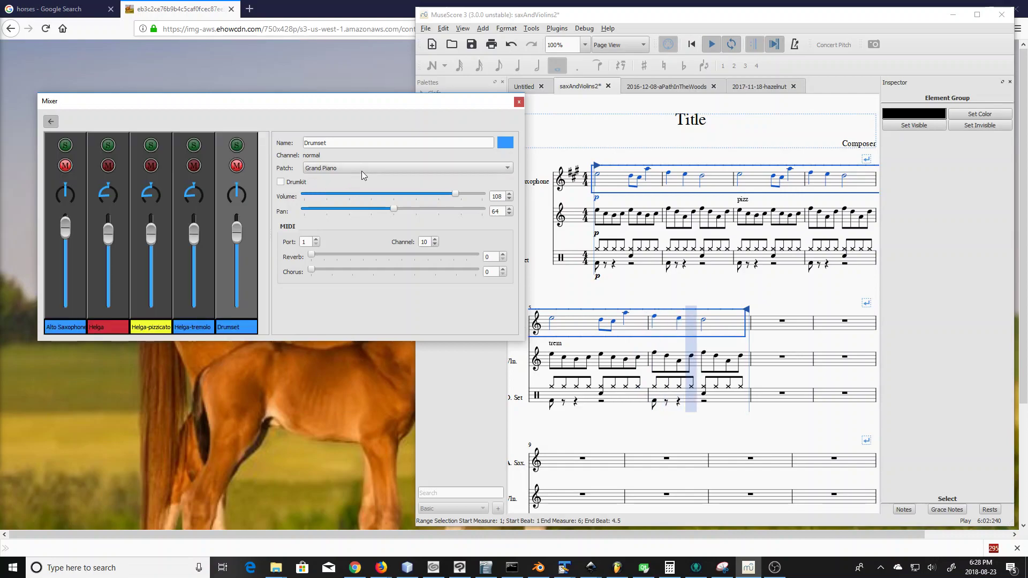
pyautogui.click(361, 169)
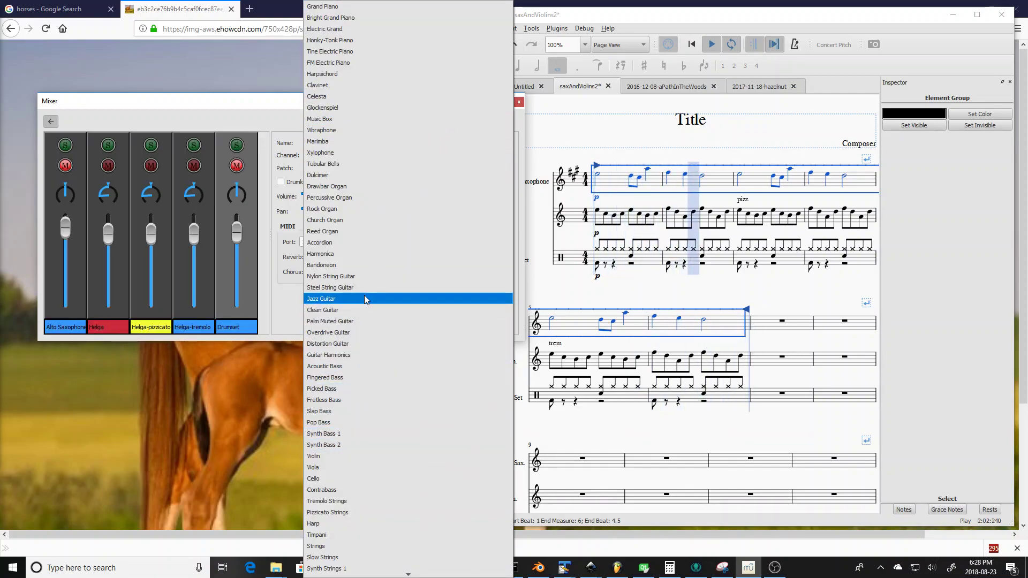
pyautogui.press('Escape')
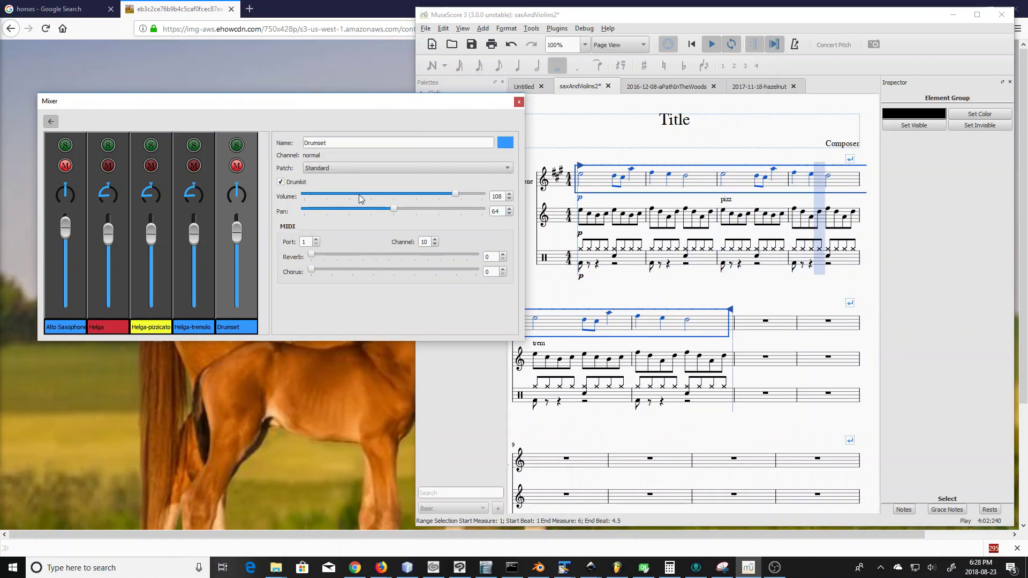
pyautogui.moveTo(390, 103); pyautogui.dragTo(390, 133)
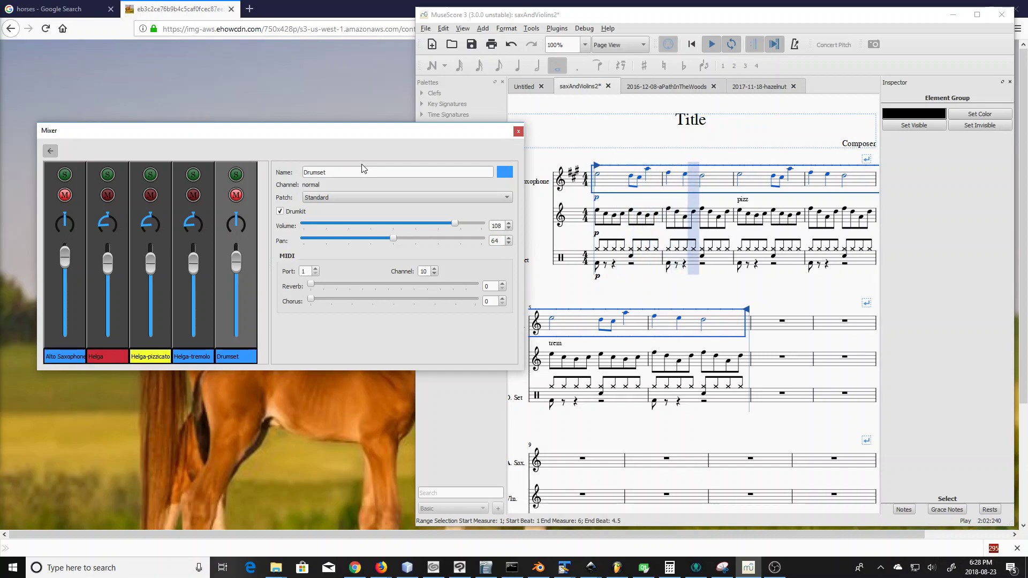
pyautogui.moveTo(369, 136); pyautogui.dragTo(350, 70)
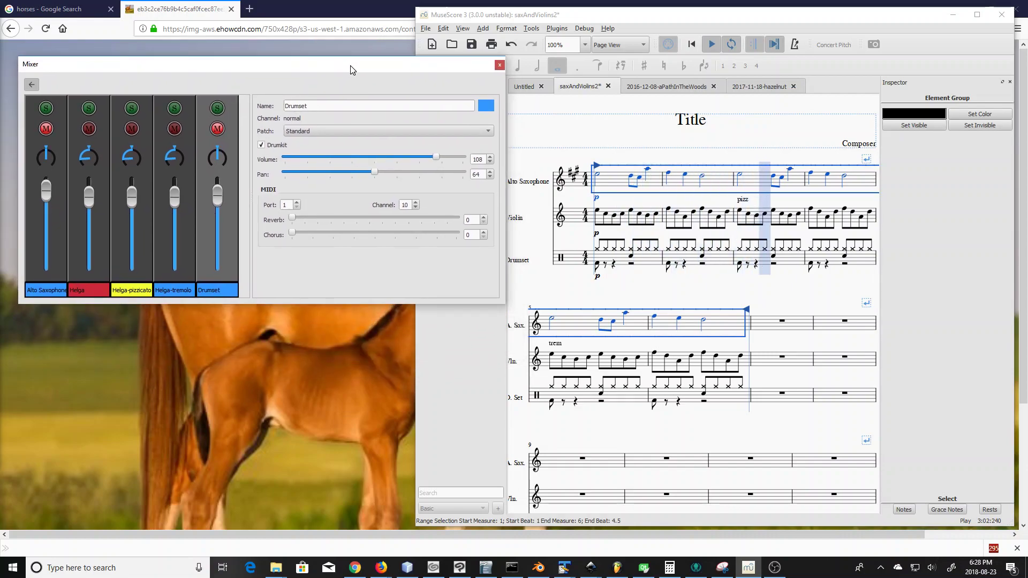